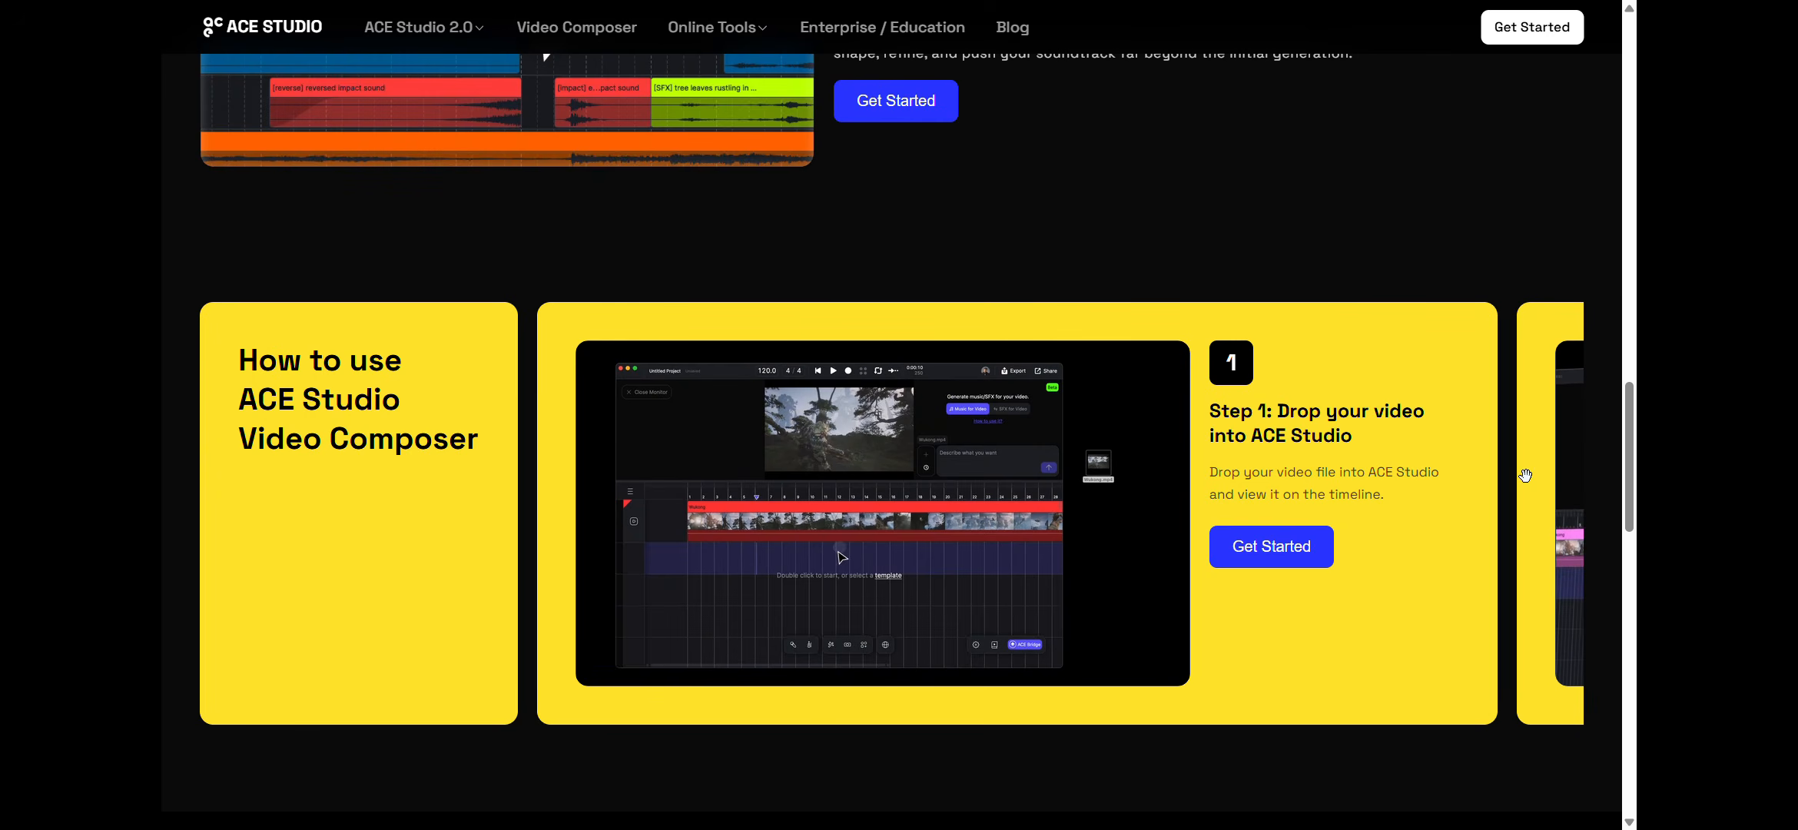
# Scroll the Video Composer how-to carousel to 'Step 2: Chat with the agent' and the step after it.
pyautogui.moveTo(1533, 475); pyautogui.dragTo(425, 495)
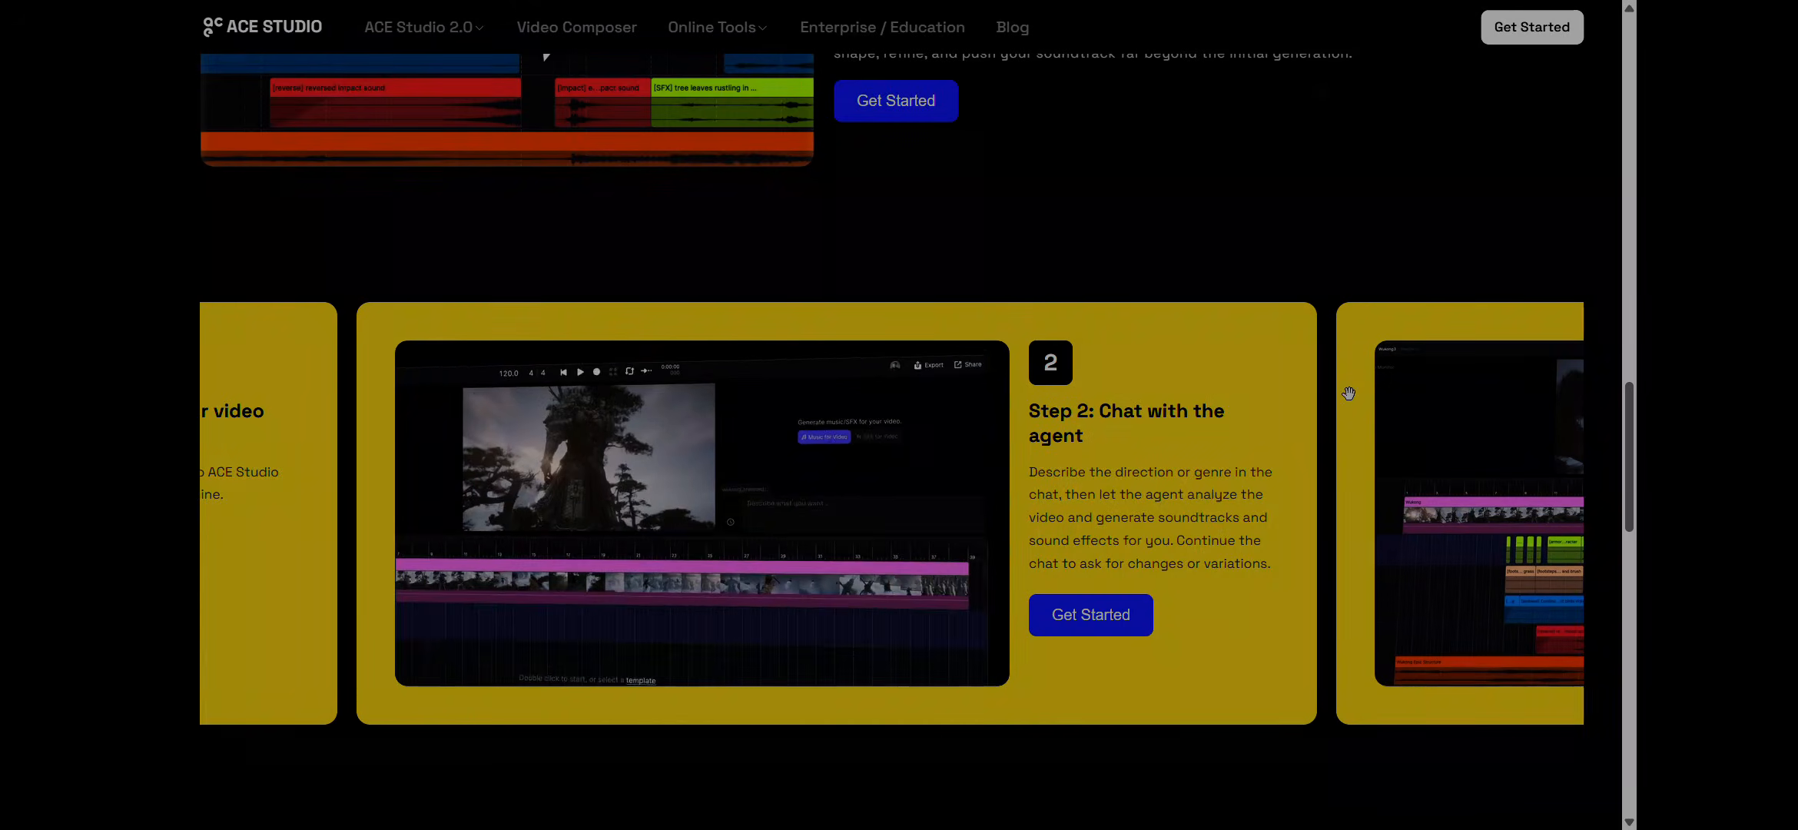
pyautogui.moveTo(1345, 394); pyautogui.dragTo(269, 490)
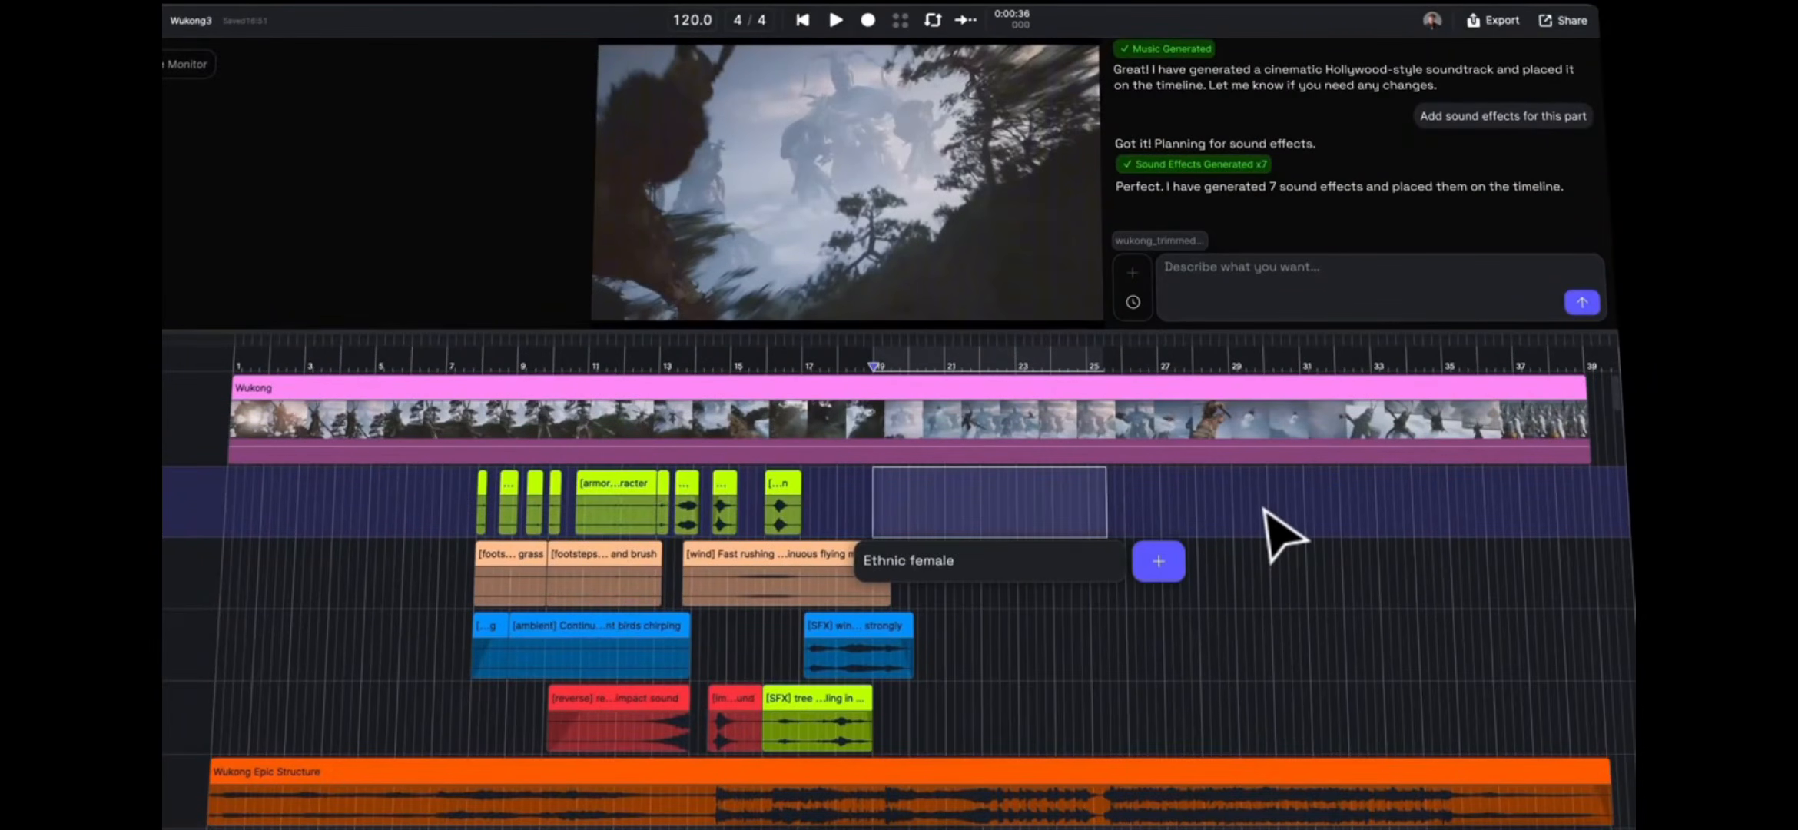
pyautogui.press('space')
pyautogui.click(1238, 514)
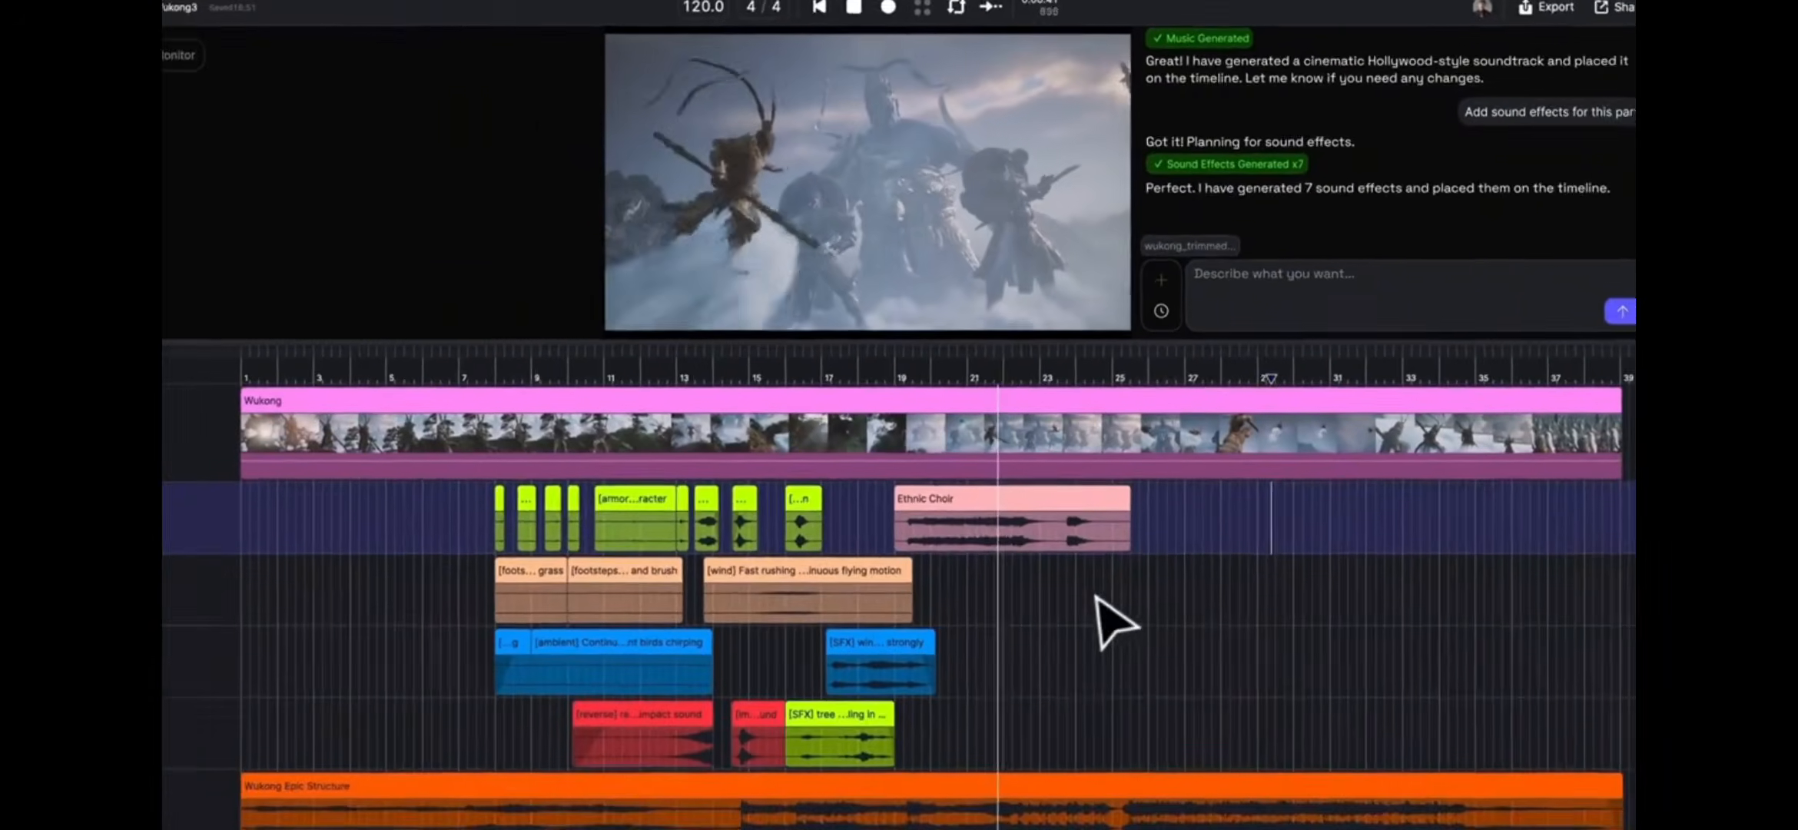
pyautogui.moveTo(1071, 577); pyautogui.dragTo(1185, 577)
pyautogui.write('Strong wind sound effects')
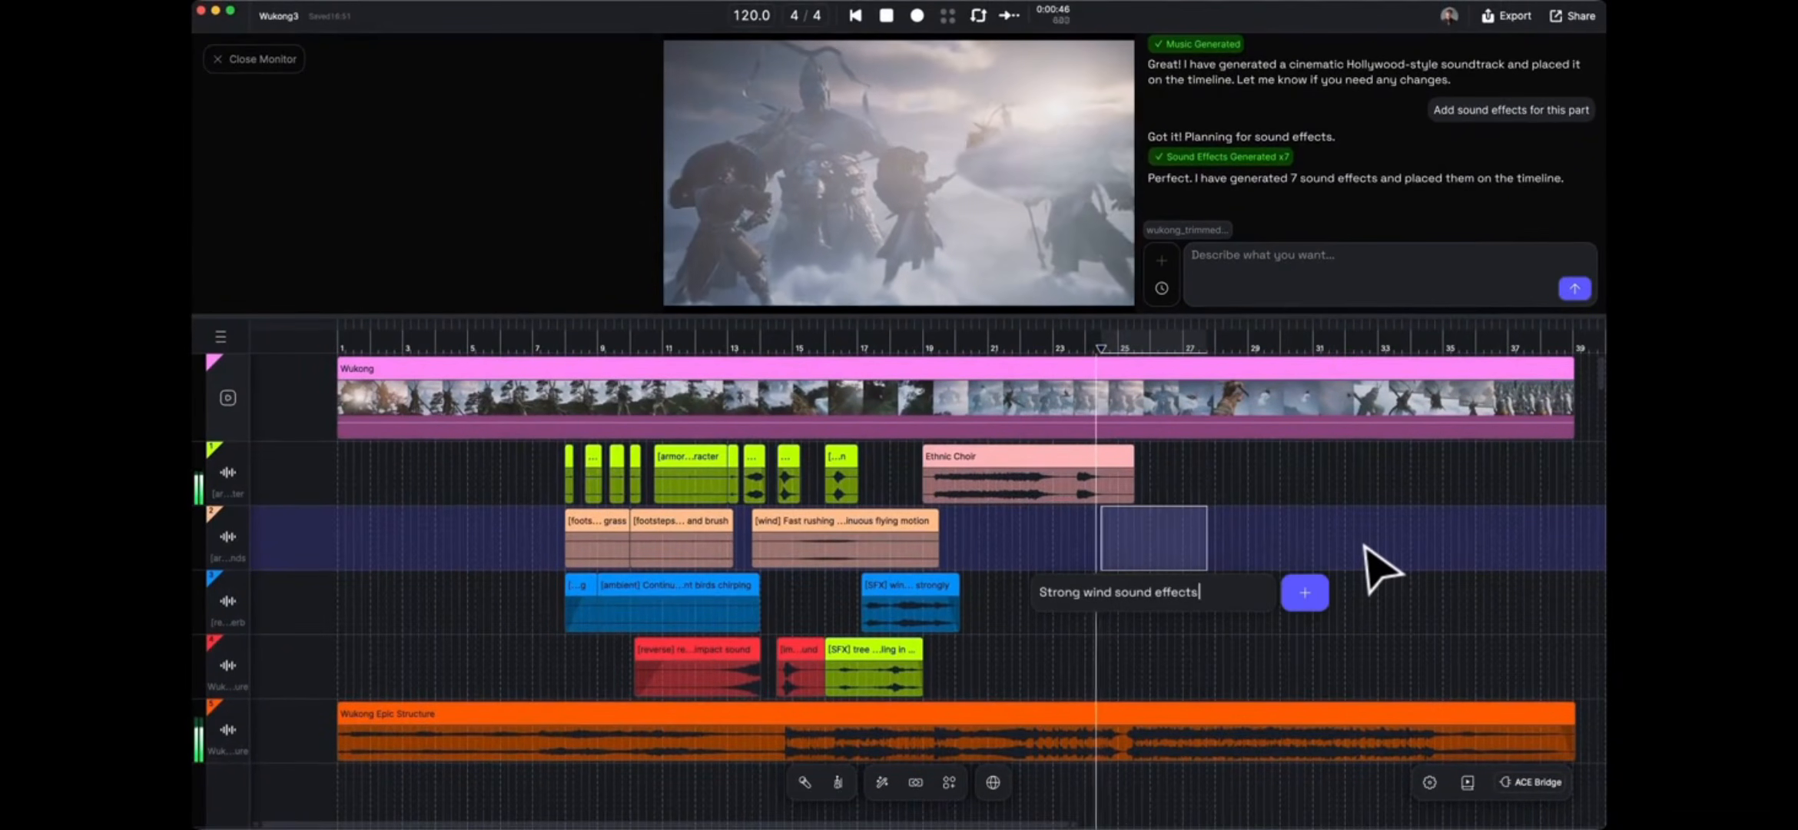
pyautogui.press('Return')
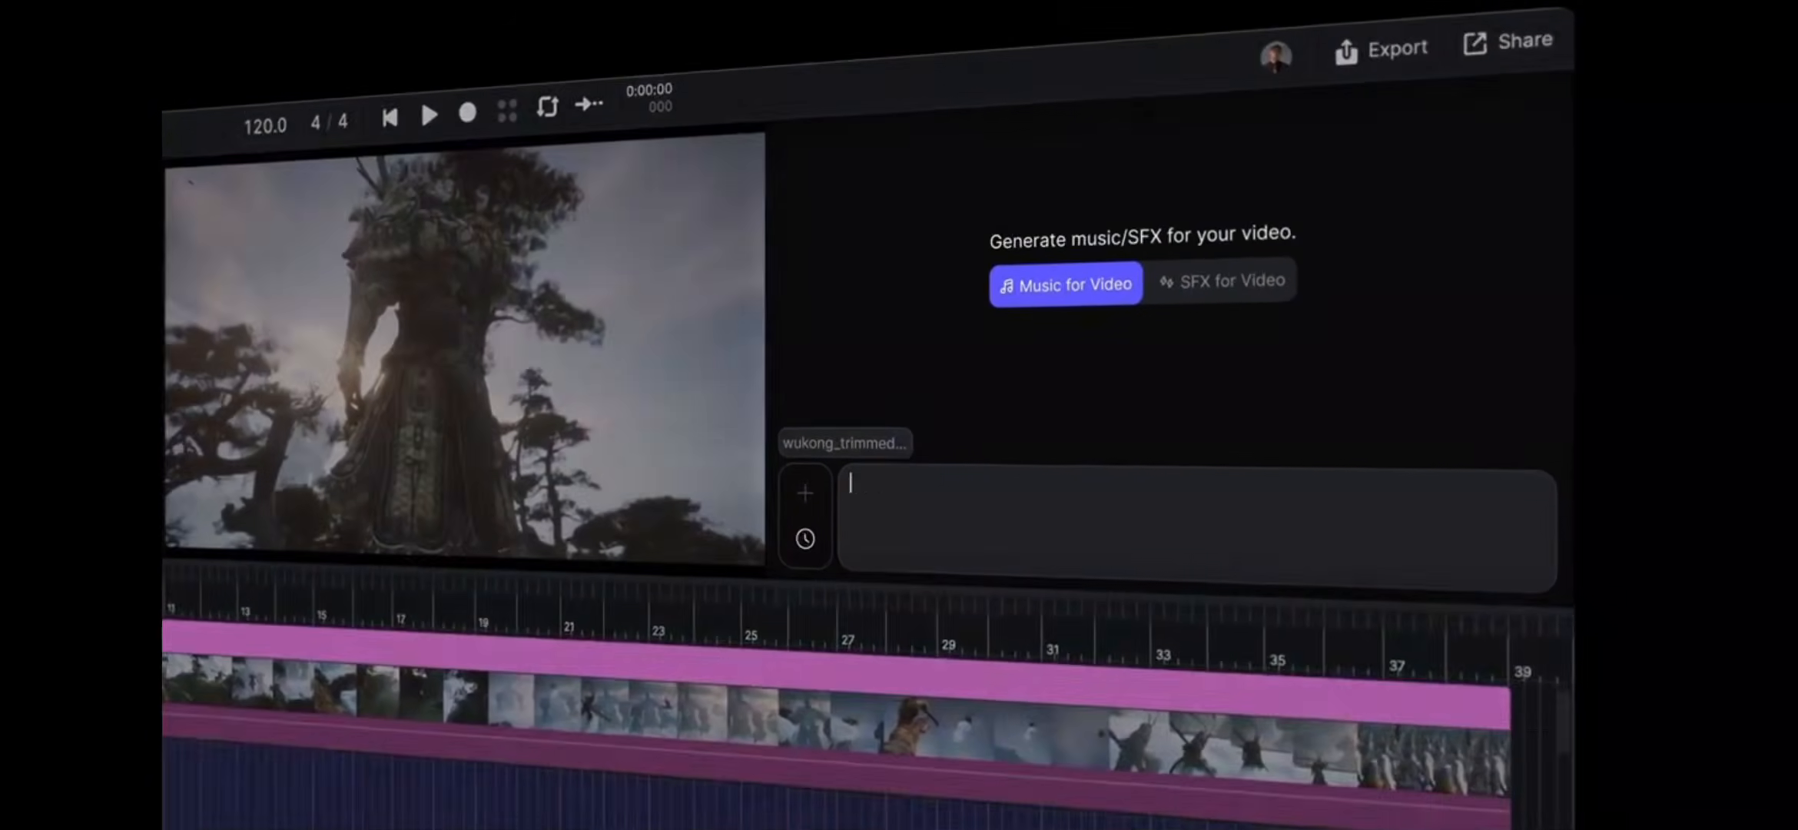
pyautogui.write('I need a cinematic Hollywood-style soundtrack for this trailer. Place the crescendo at the moment he falls do')
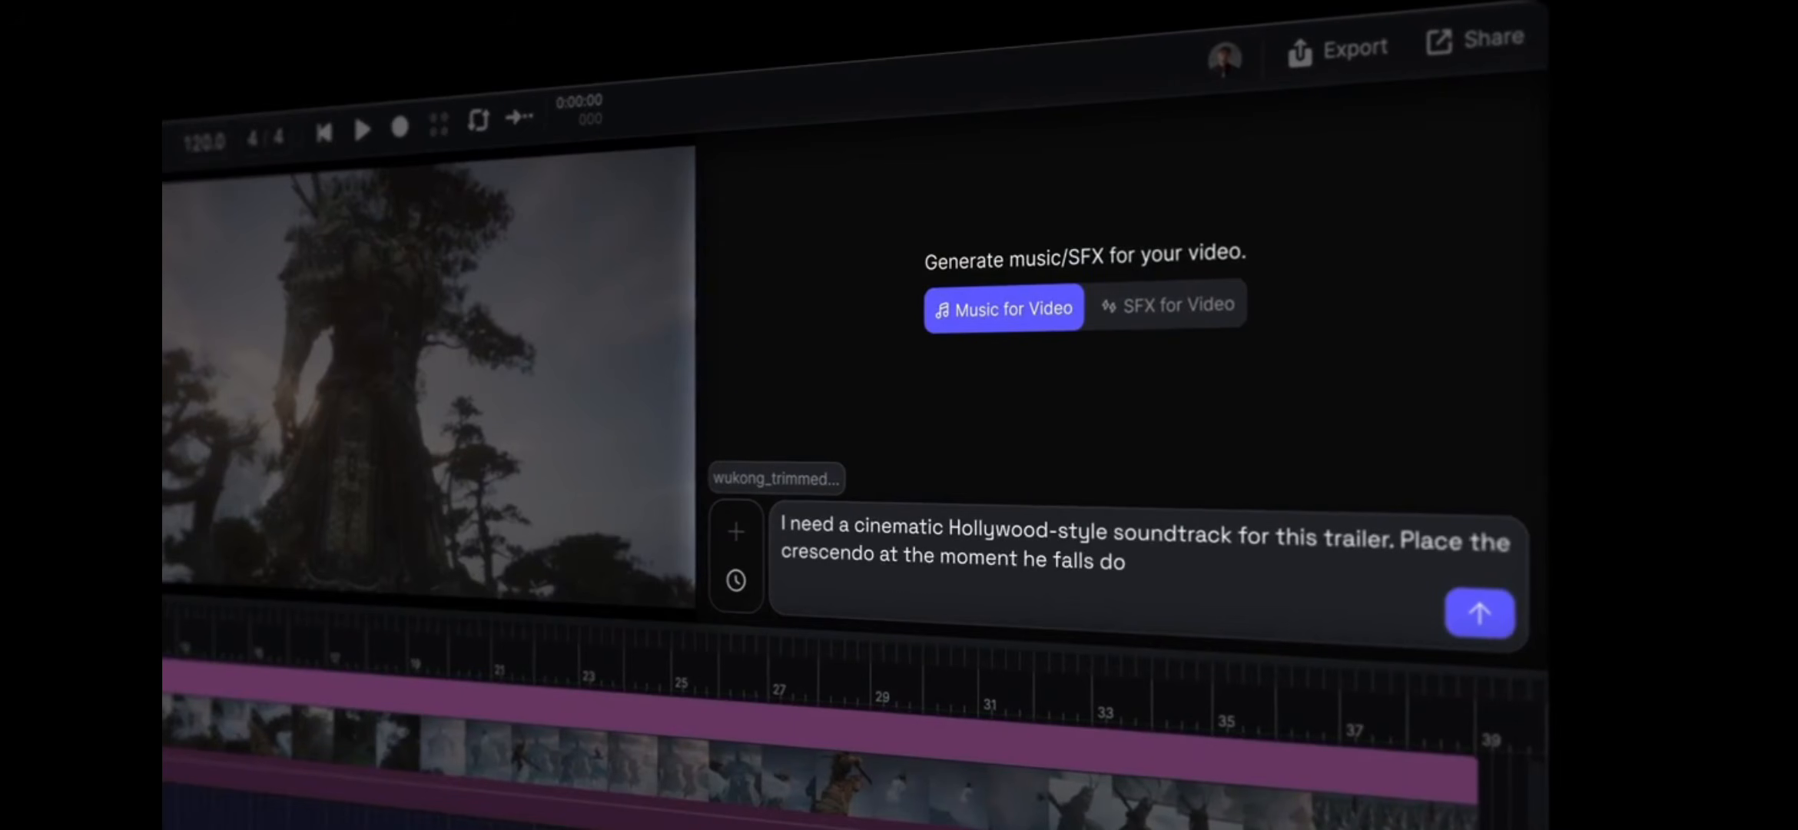
pyautogui.write('wn from cliff.')
pyautogui.press('Return')
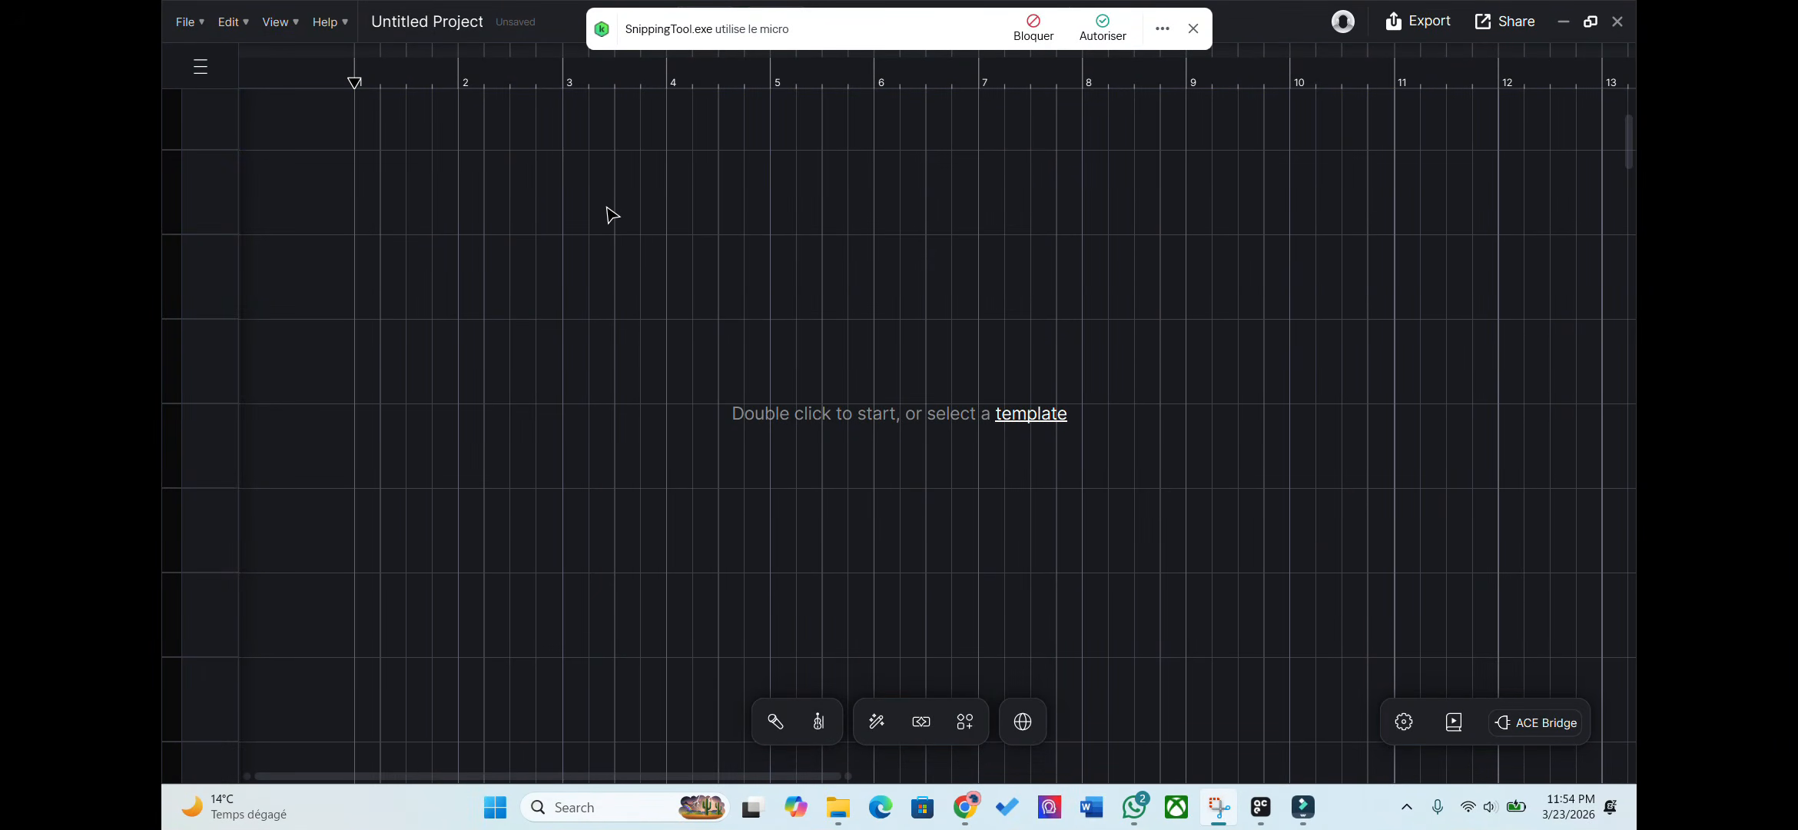
# Select the empty top timeline track and bring forward the File Explorer 'videos' folder.
pyautogui.moveTo(410, 149); pyautogui.dragTo(177, 175)
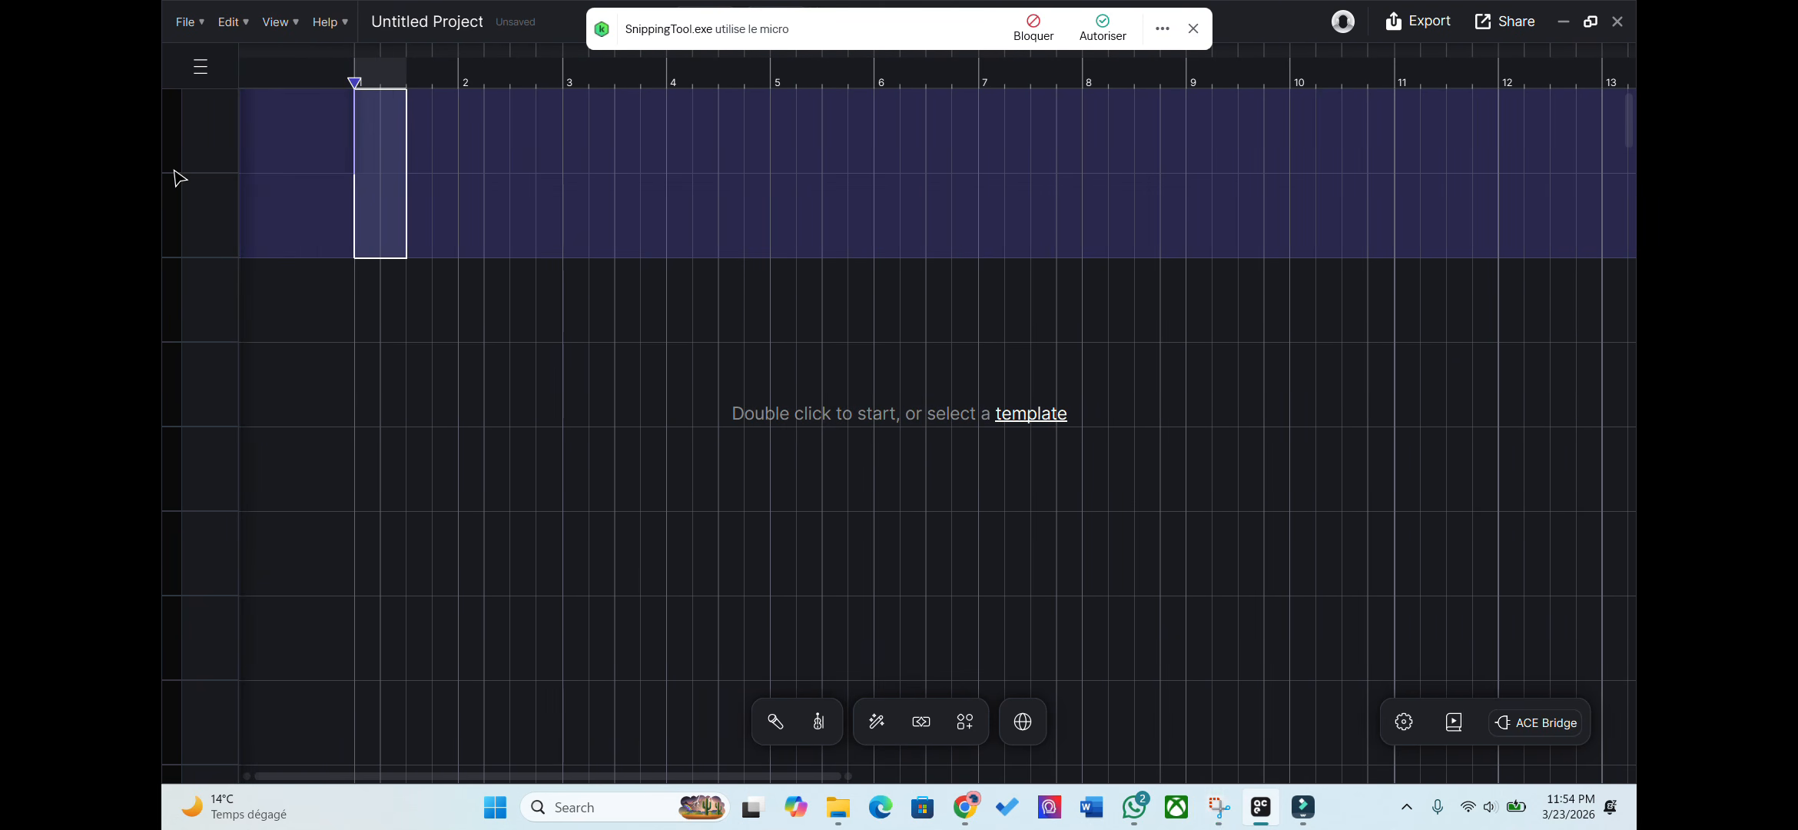
pyautogui.click(450, 125)
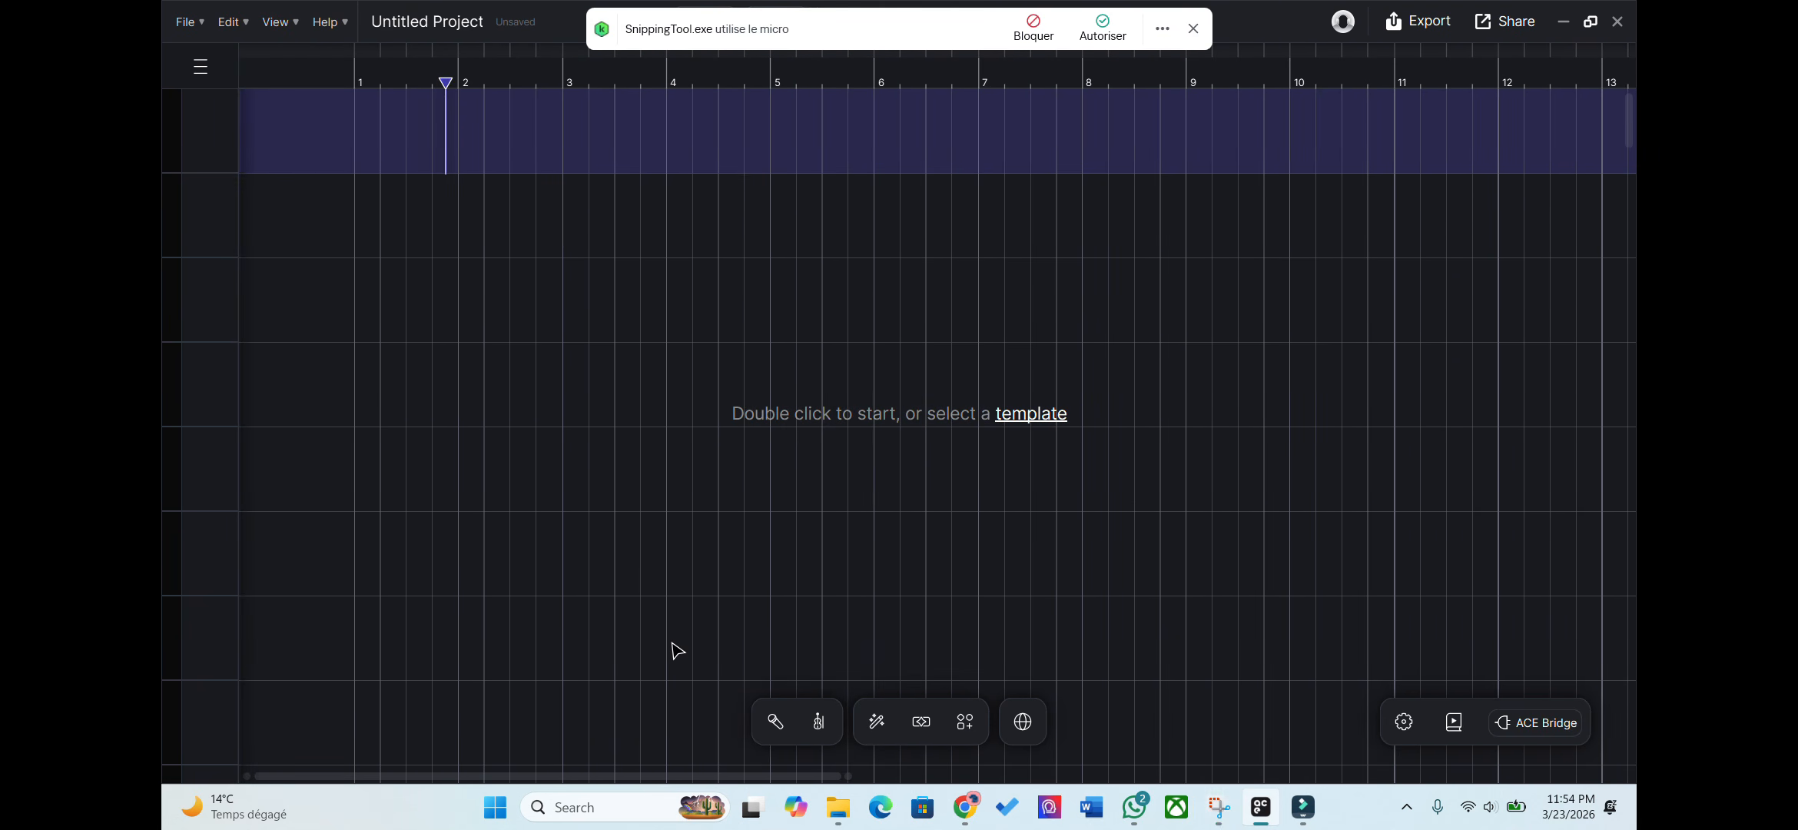
pyautogui.click(837, 807)
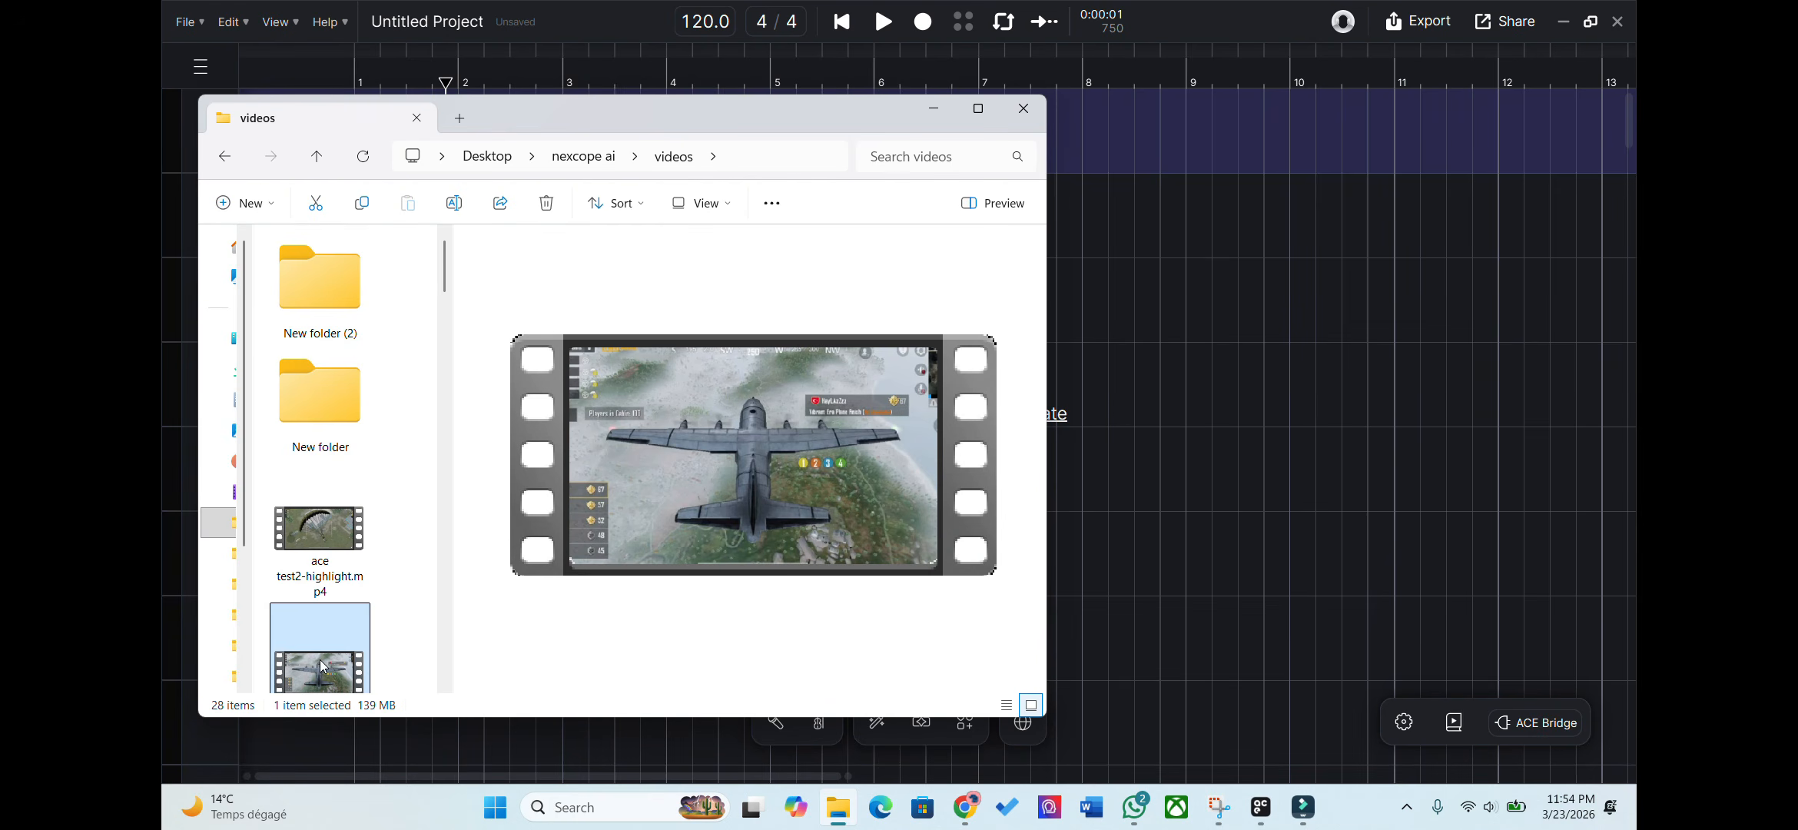
# Drop the gameplay video onto the top track as ace test2.mp4 and minimize File Explorer.
pyautogui.moveTo(331, 658); pyautogui.dragTo(1141, 179)
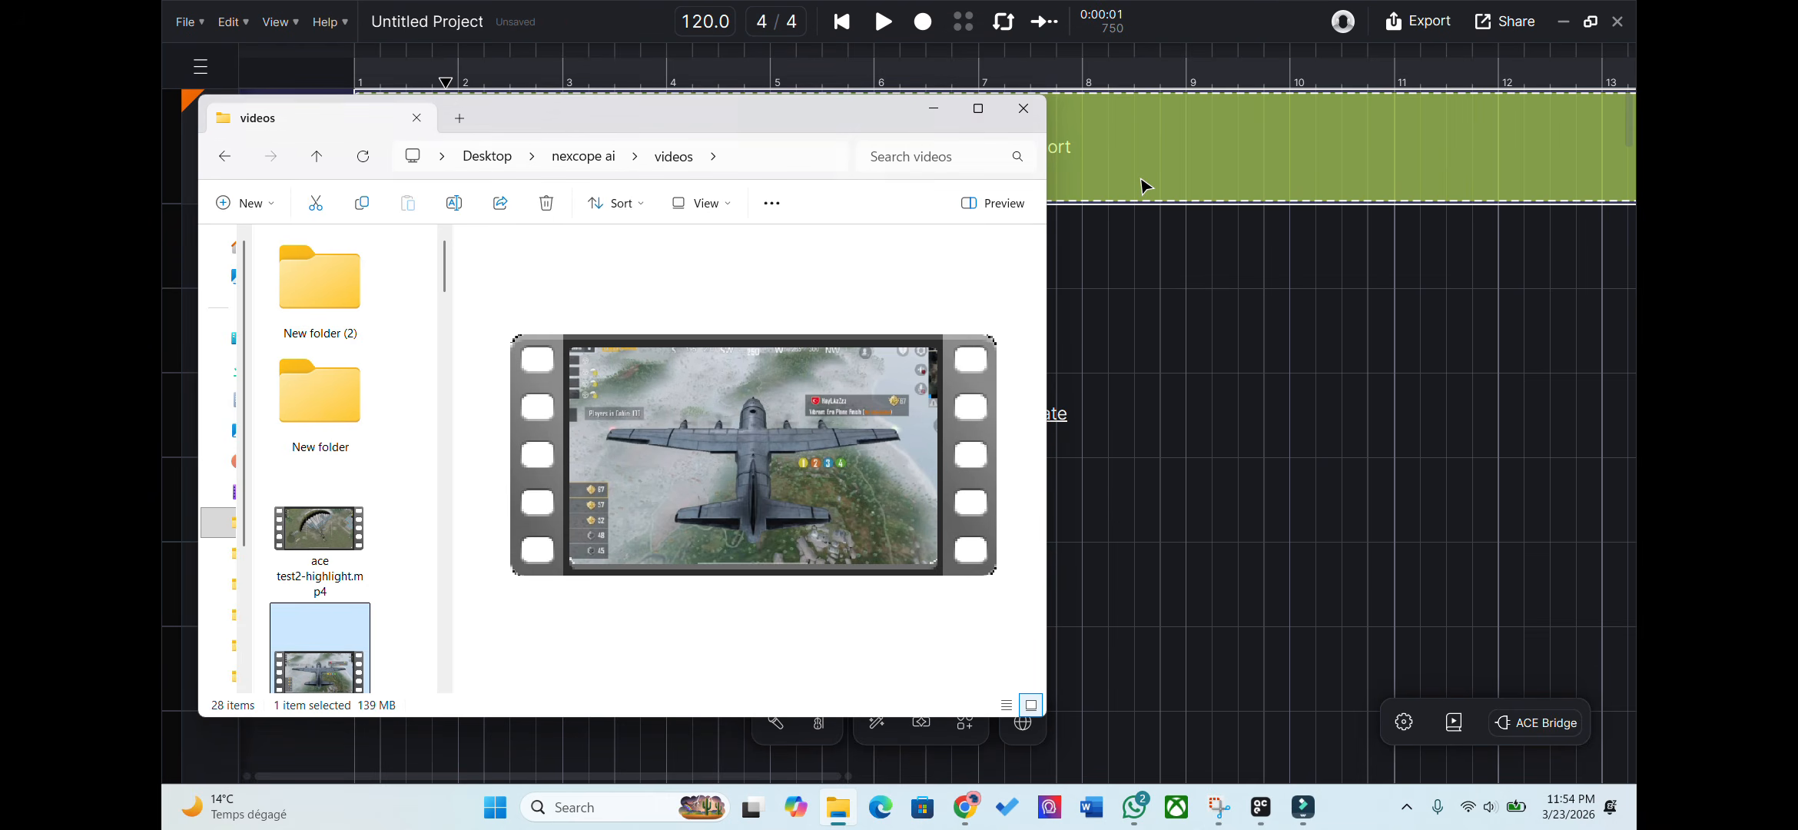
pyautogui.click(933, 108)
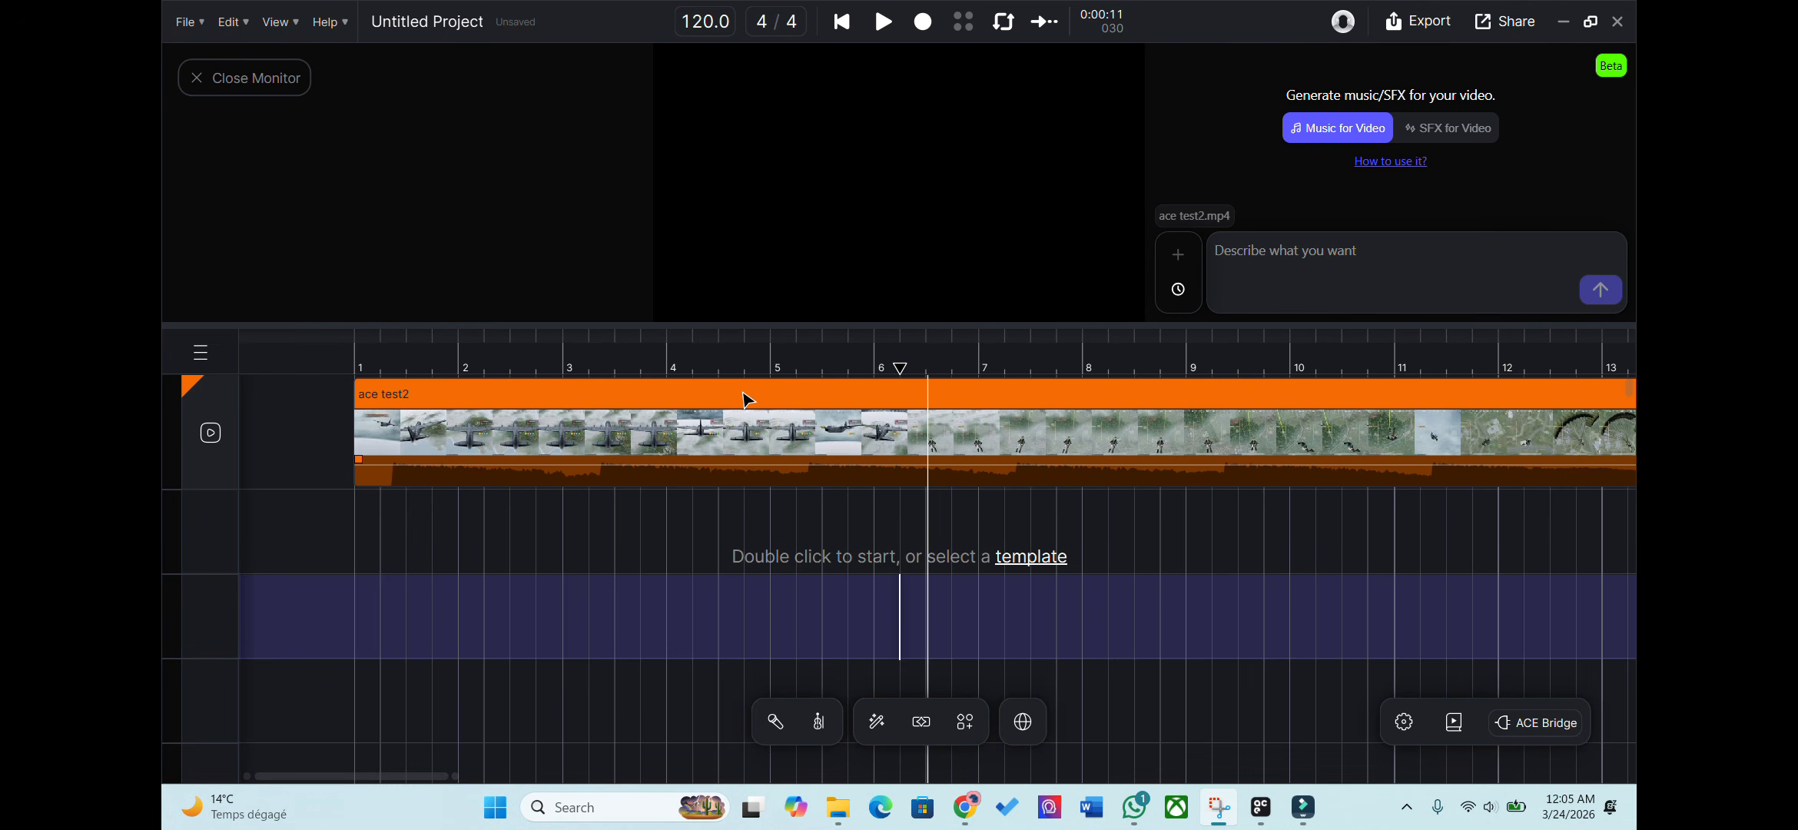
# Detach the ace test2 clip's audio onto its own track.
pyautogui.click(753, 366)
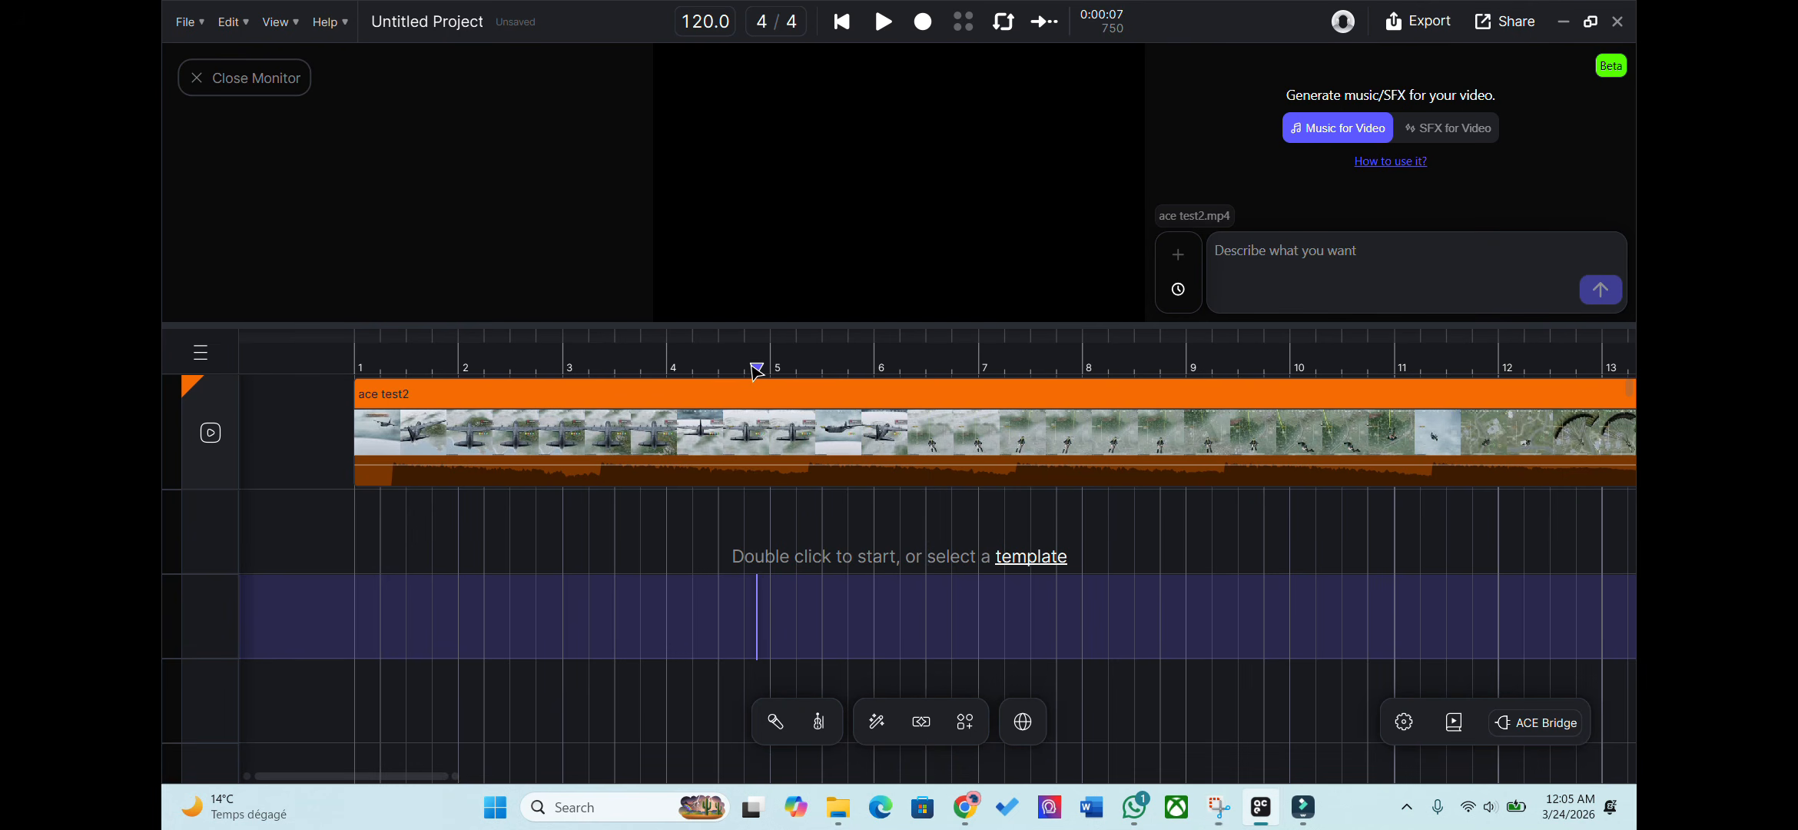
pyautogui.rightClick(724, 427)
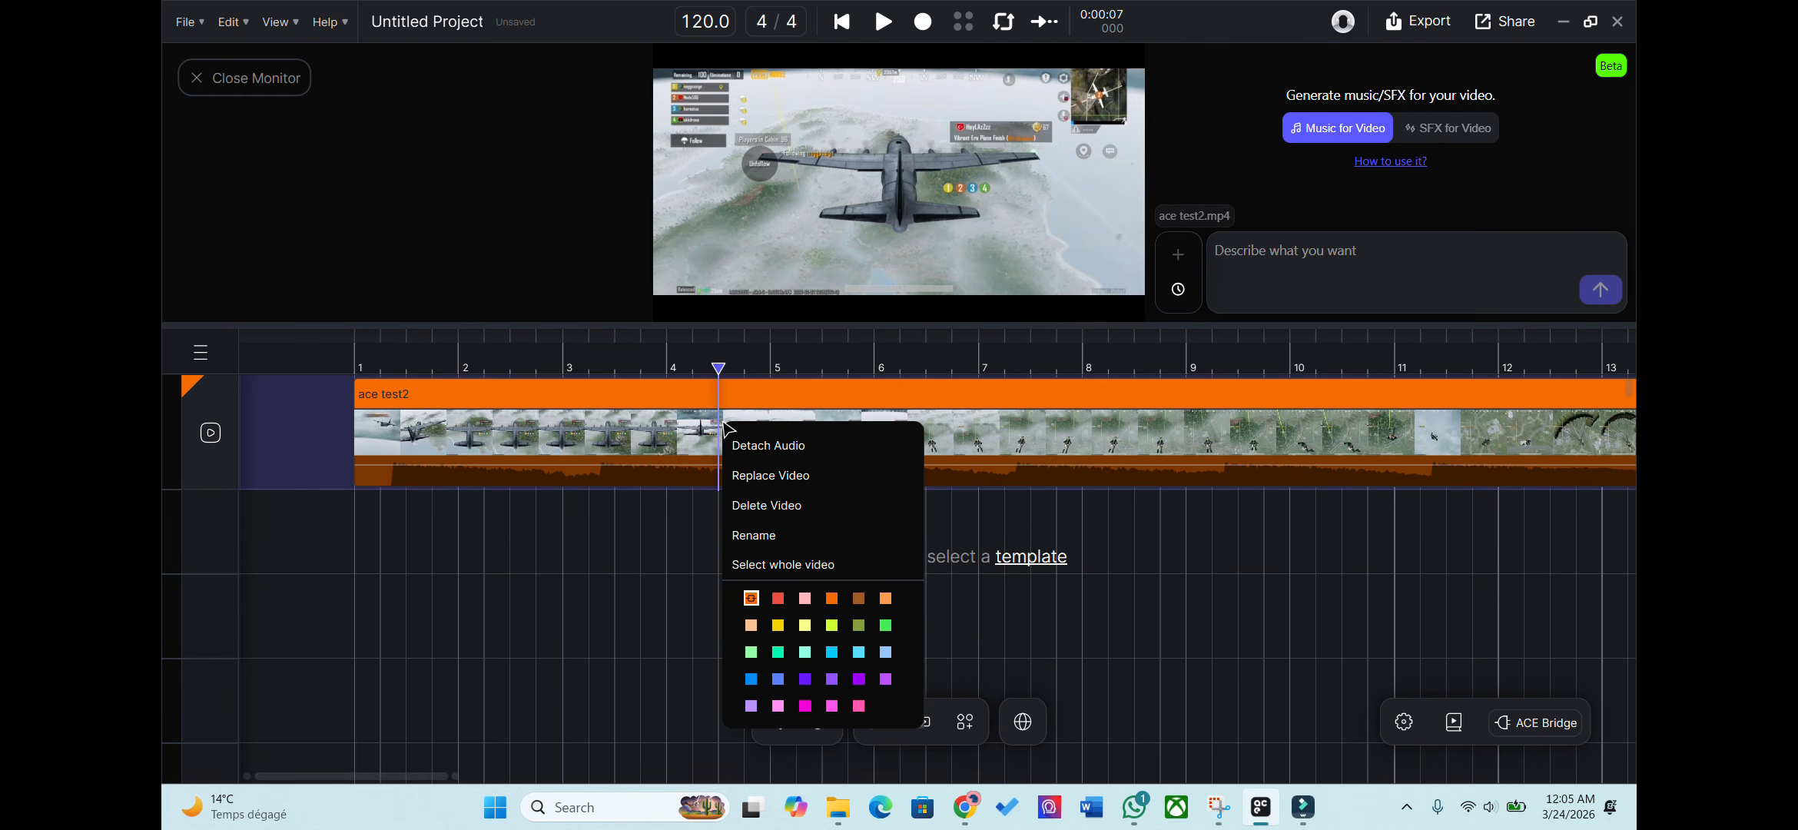
pyautogui.click(864, 444)
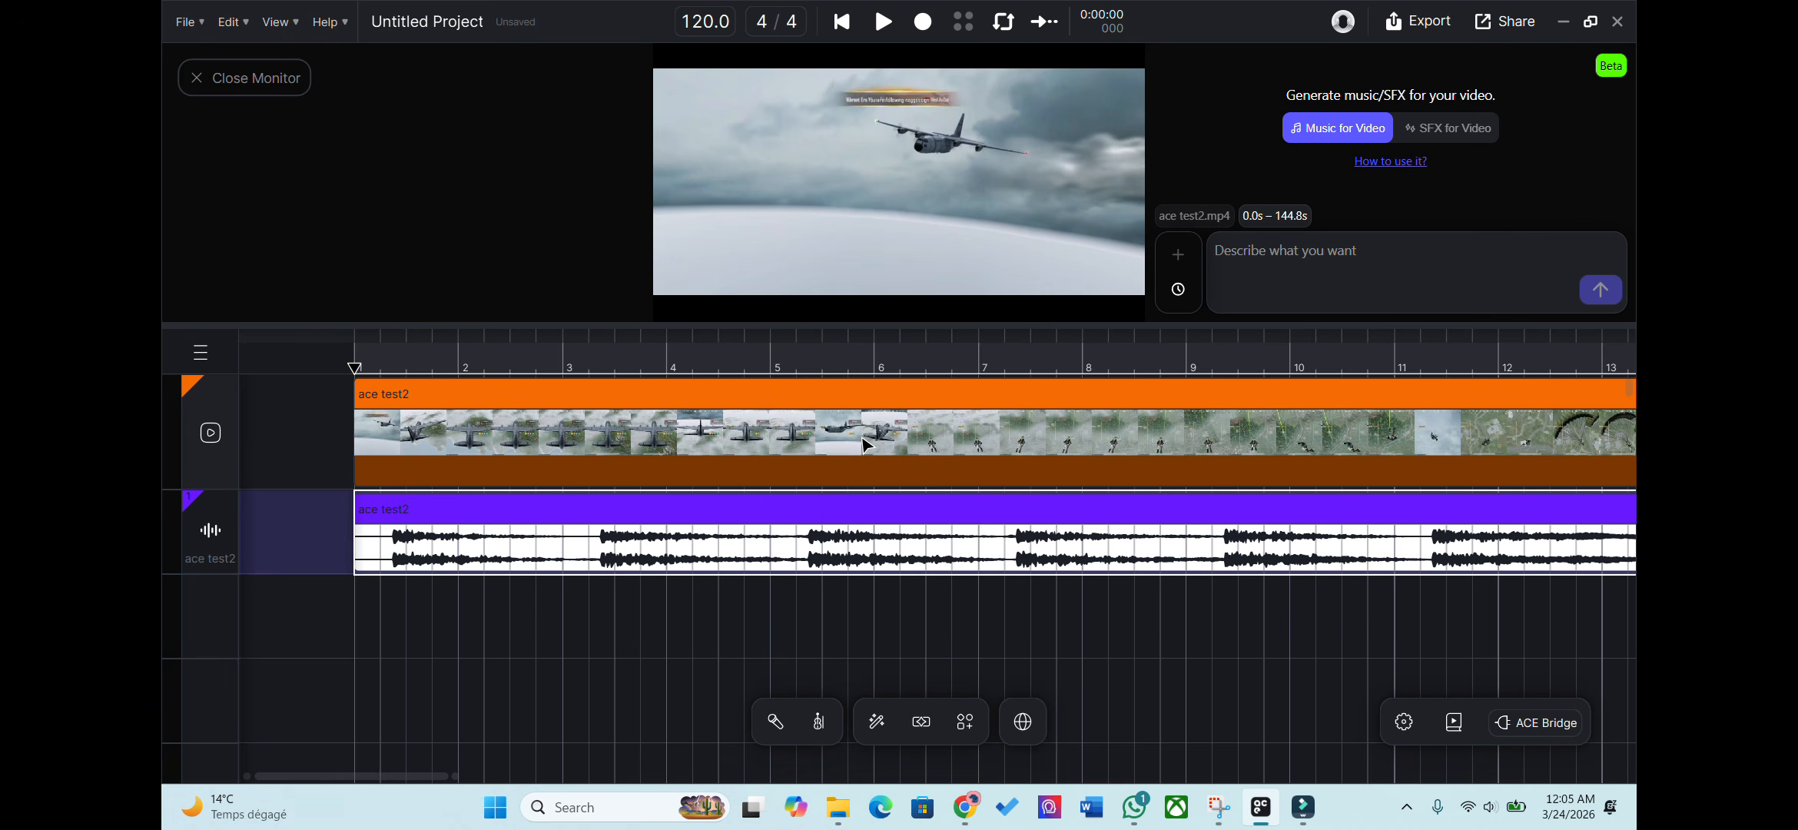
# Delete the detached audio clip, leaving only the silent video clip.
pyautogui.rightClick(213, 535)
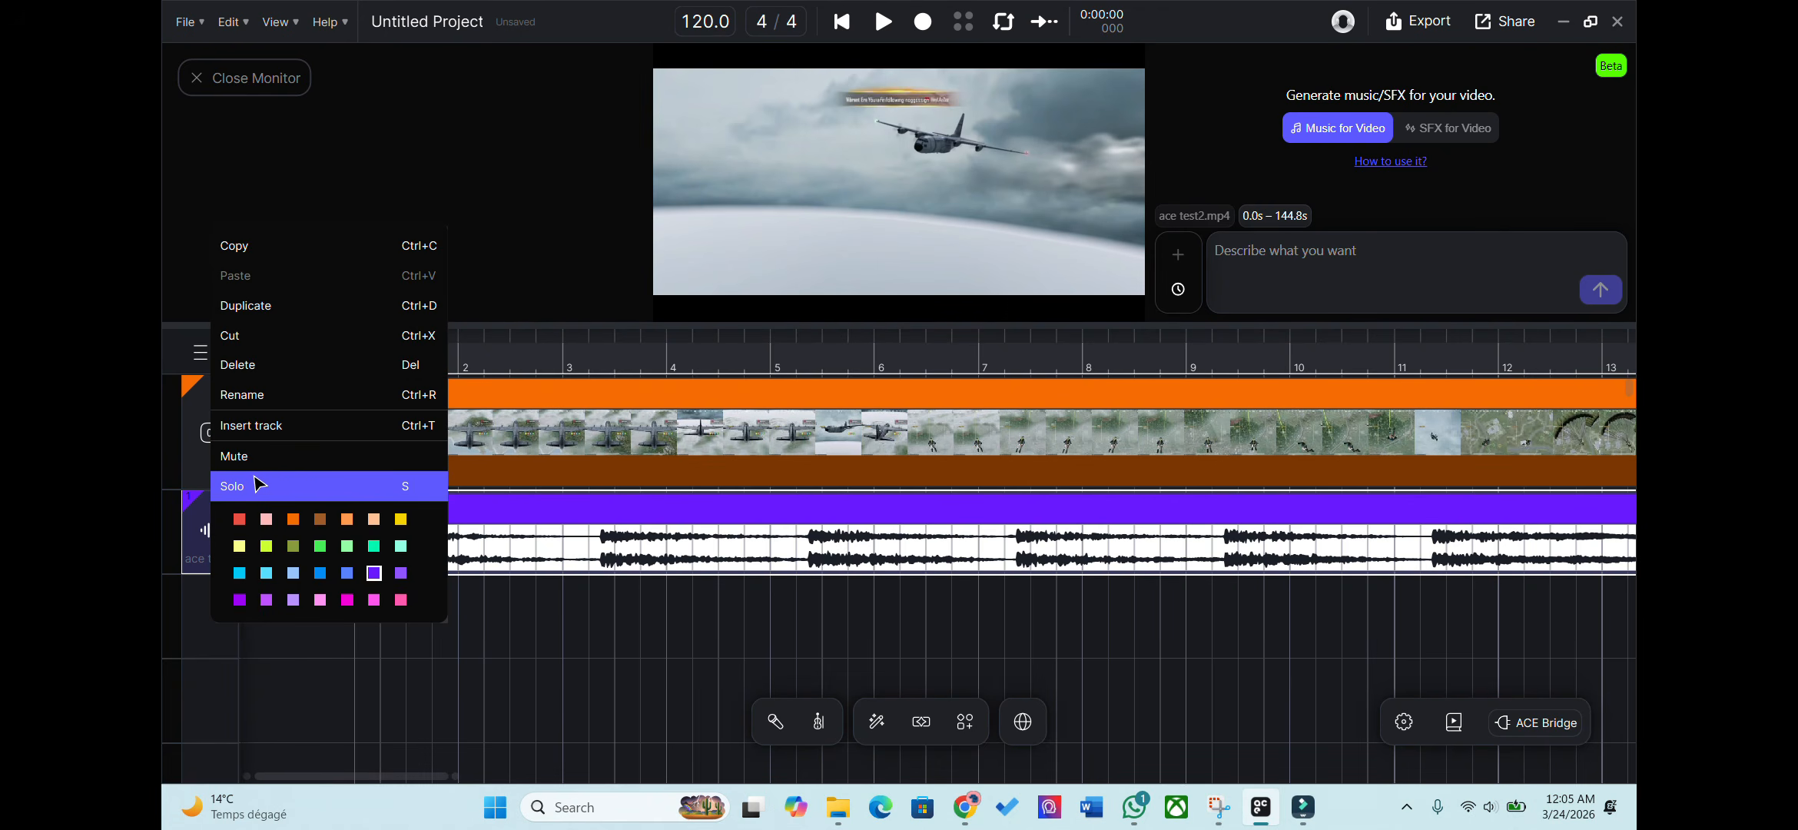
pyautogui.click(296, 480)
pyautogui.rightClick(863, 507)
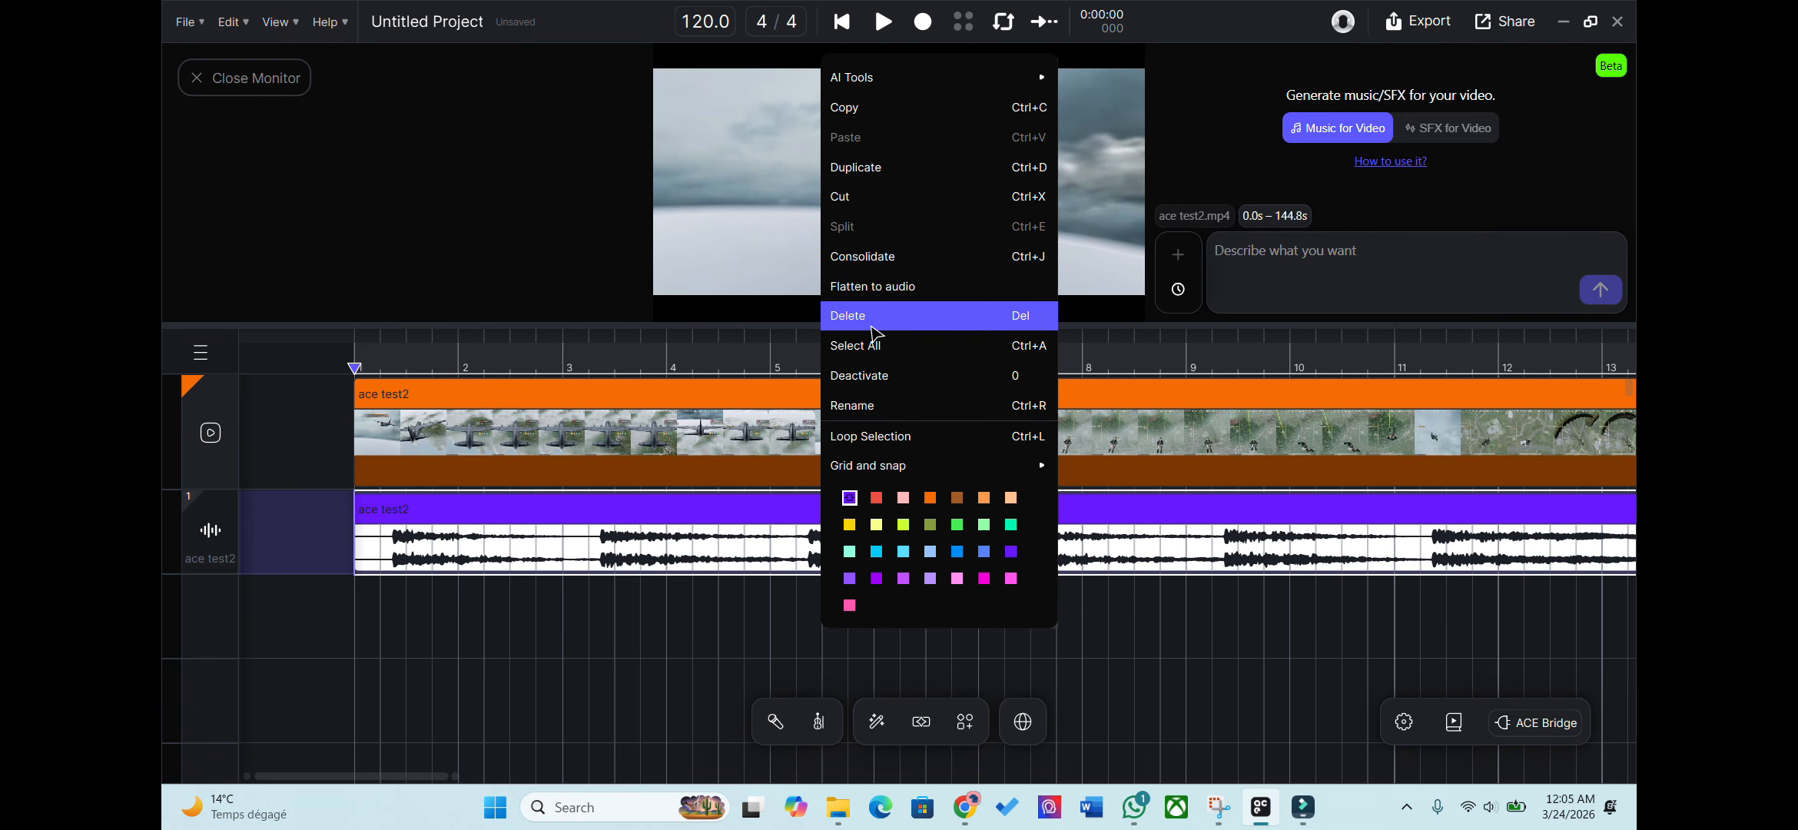
pyautogui.click(875, 332)
pyautogui.click(1162, 615)
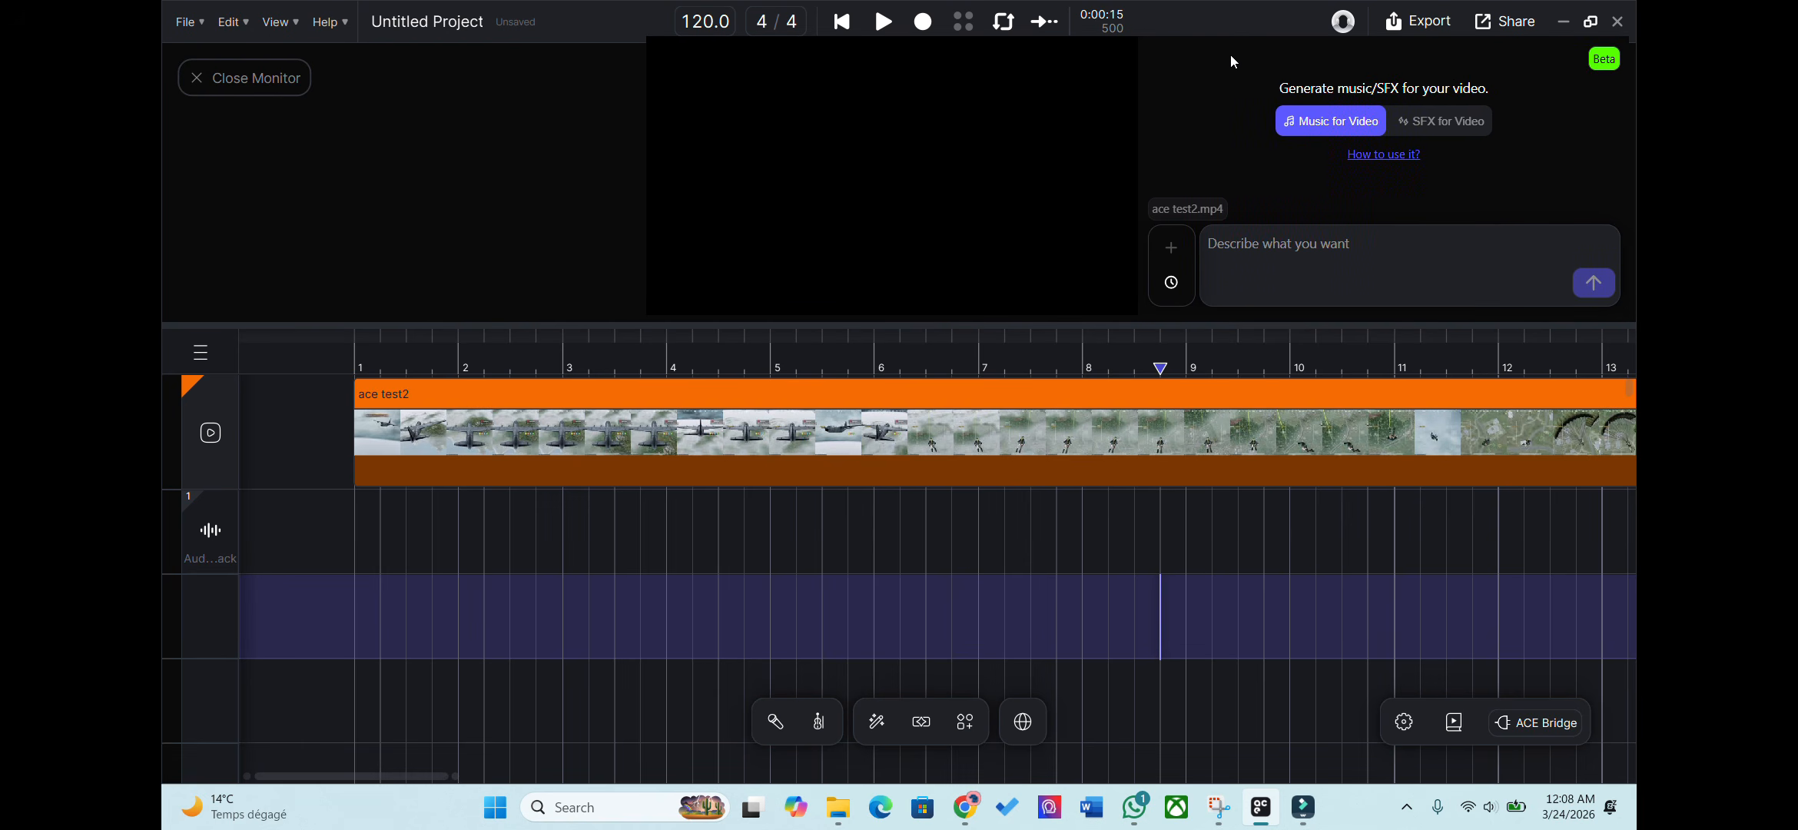
# Select the full ace test2 clip, 0.0s–144.8s, as the agent's music target.
pyautogui.moveTo(1237, 82); pyautogui.dragTo(1467, 97)
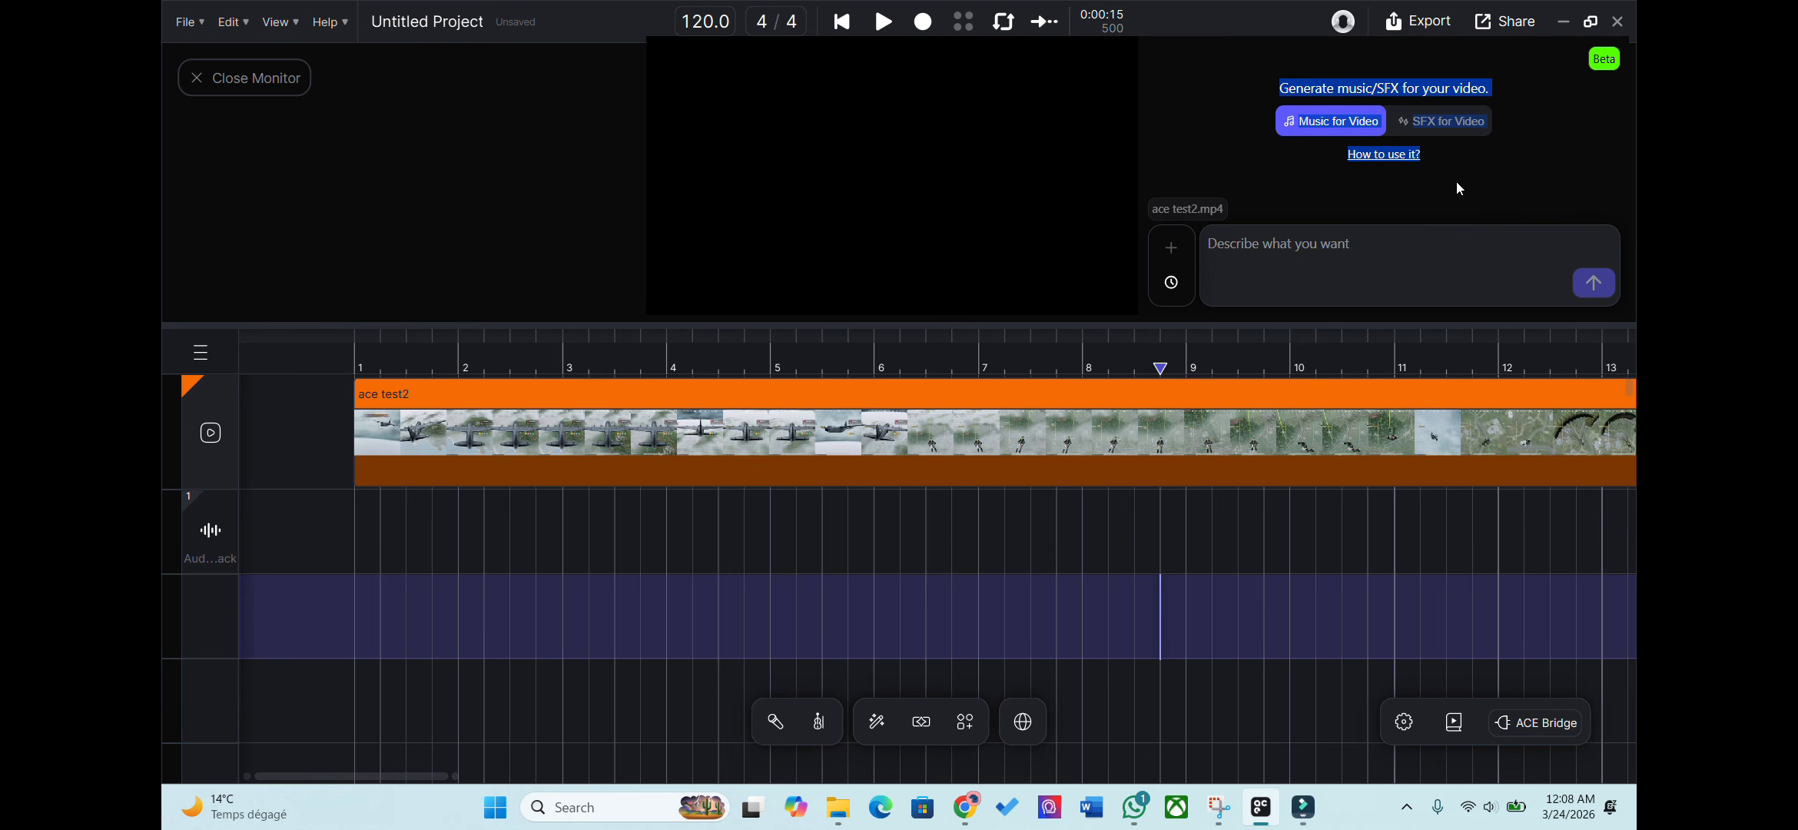
pyautogui.click(1264, 256)
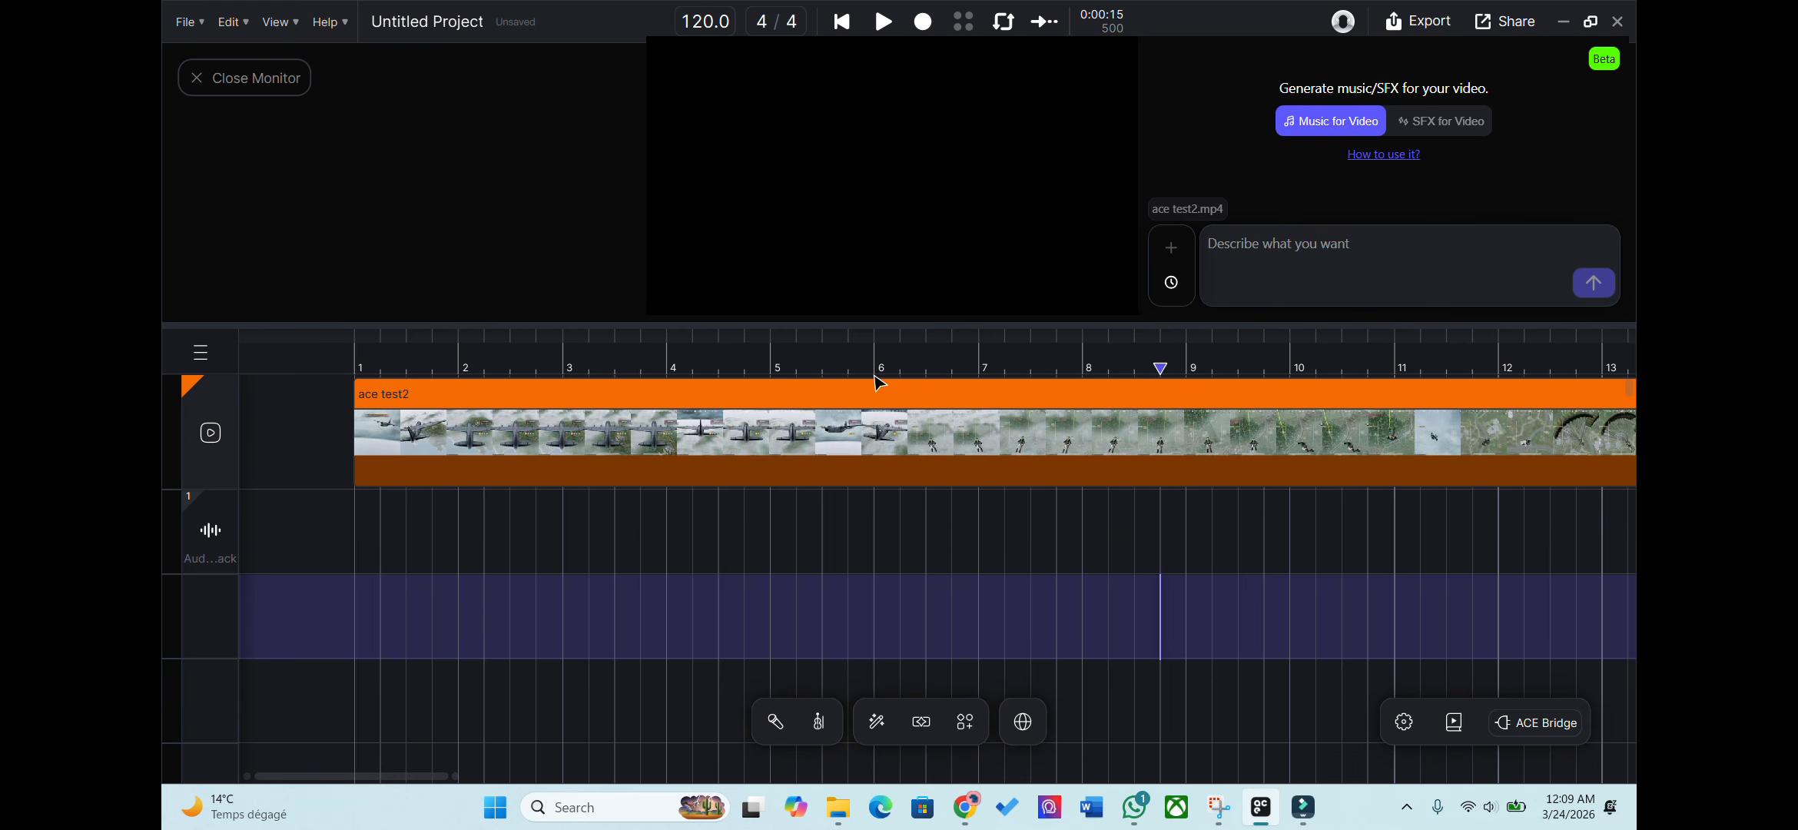
pyautogui.click(824, 357)
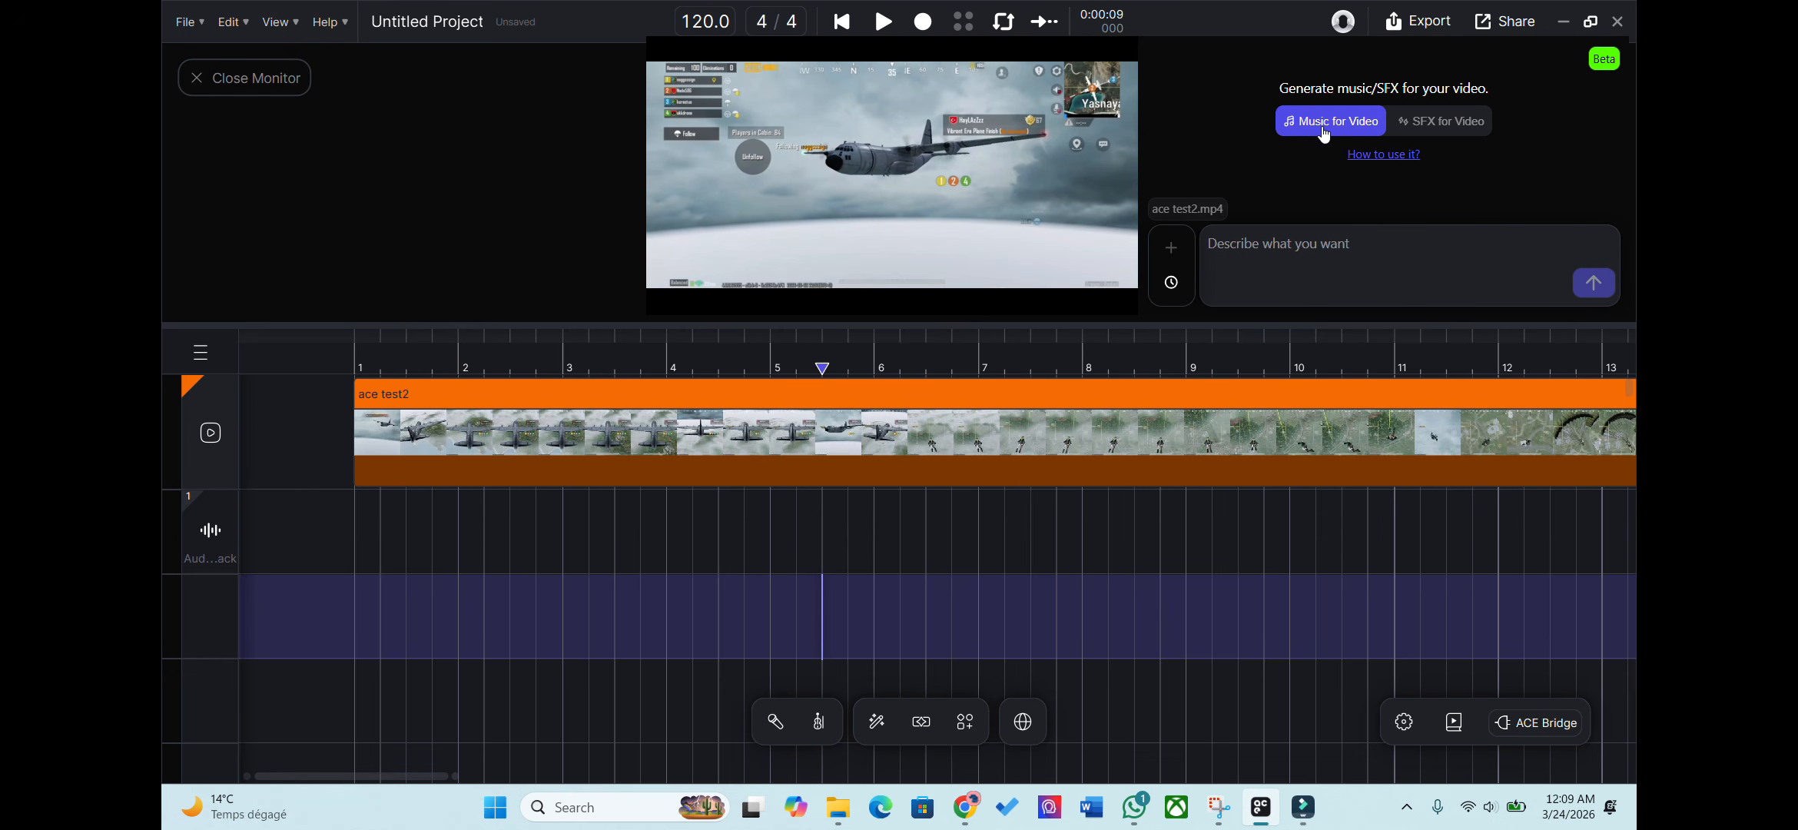
pyautogui.click(709, 431)
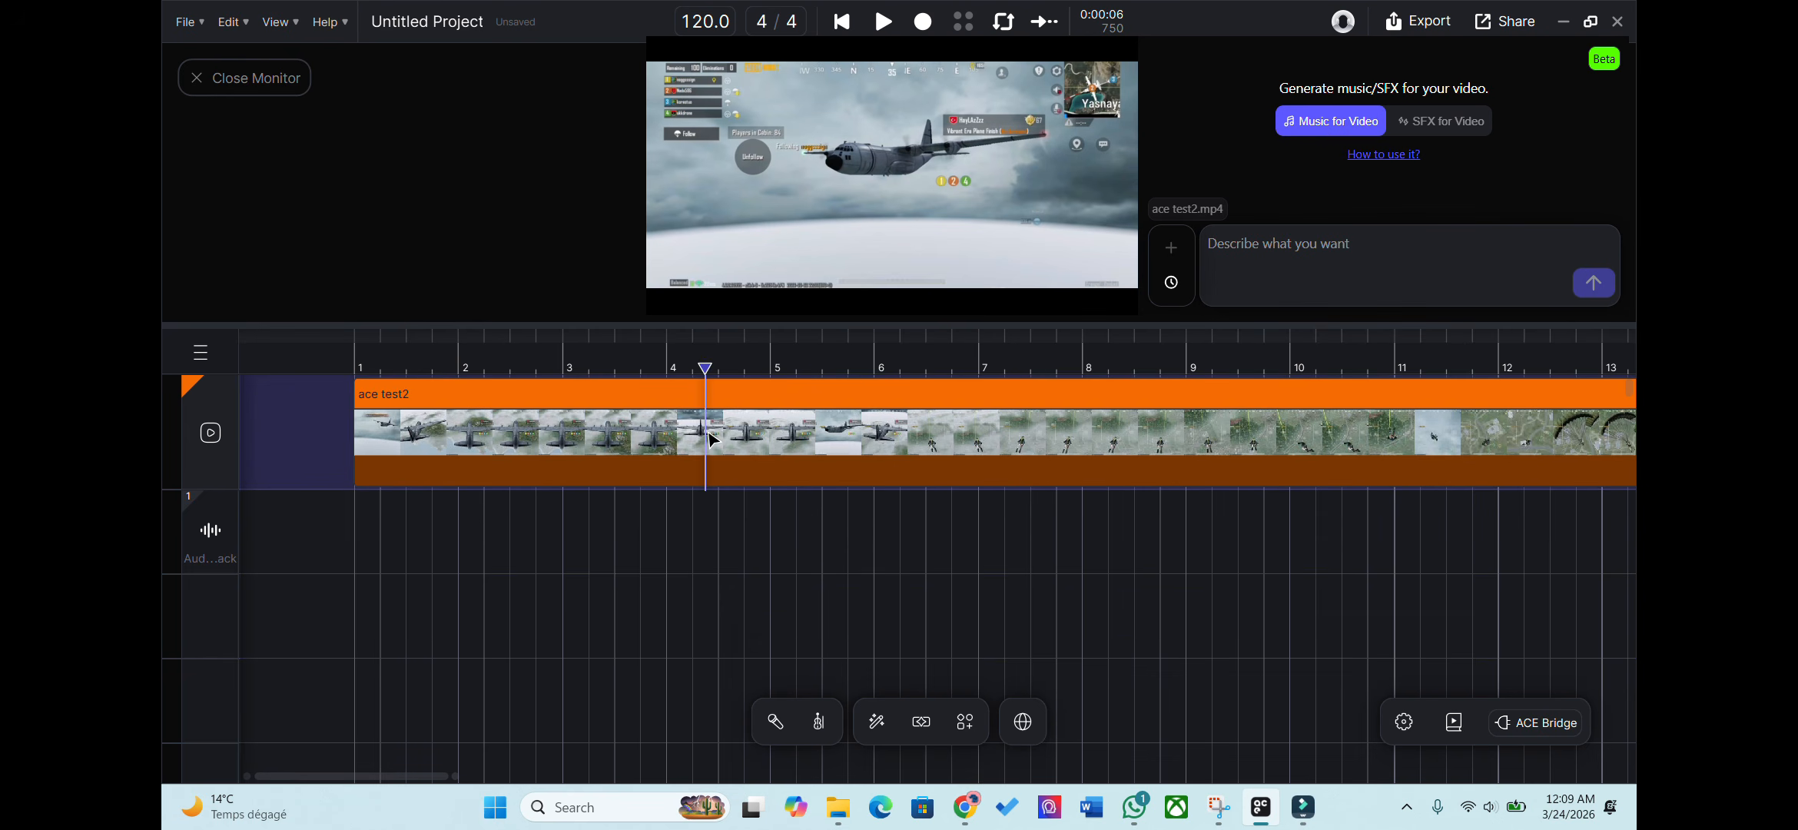
pyautogui.click(819, 396)
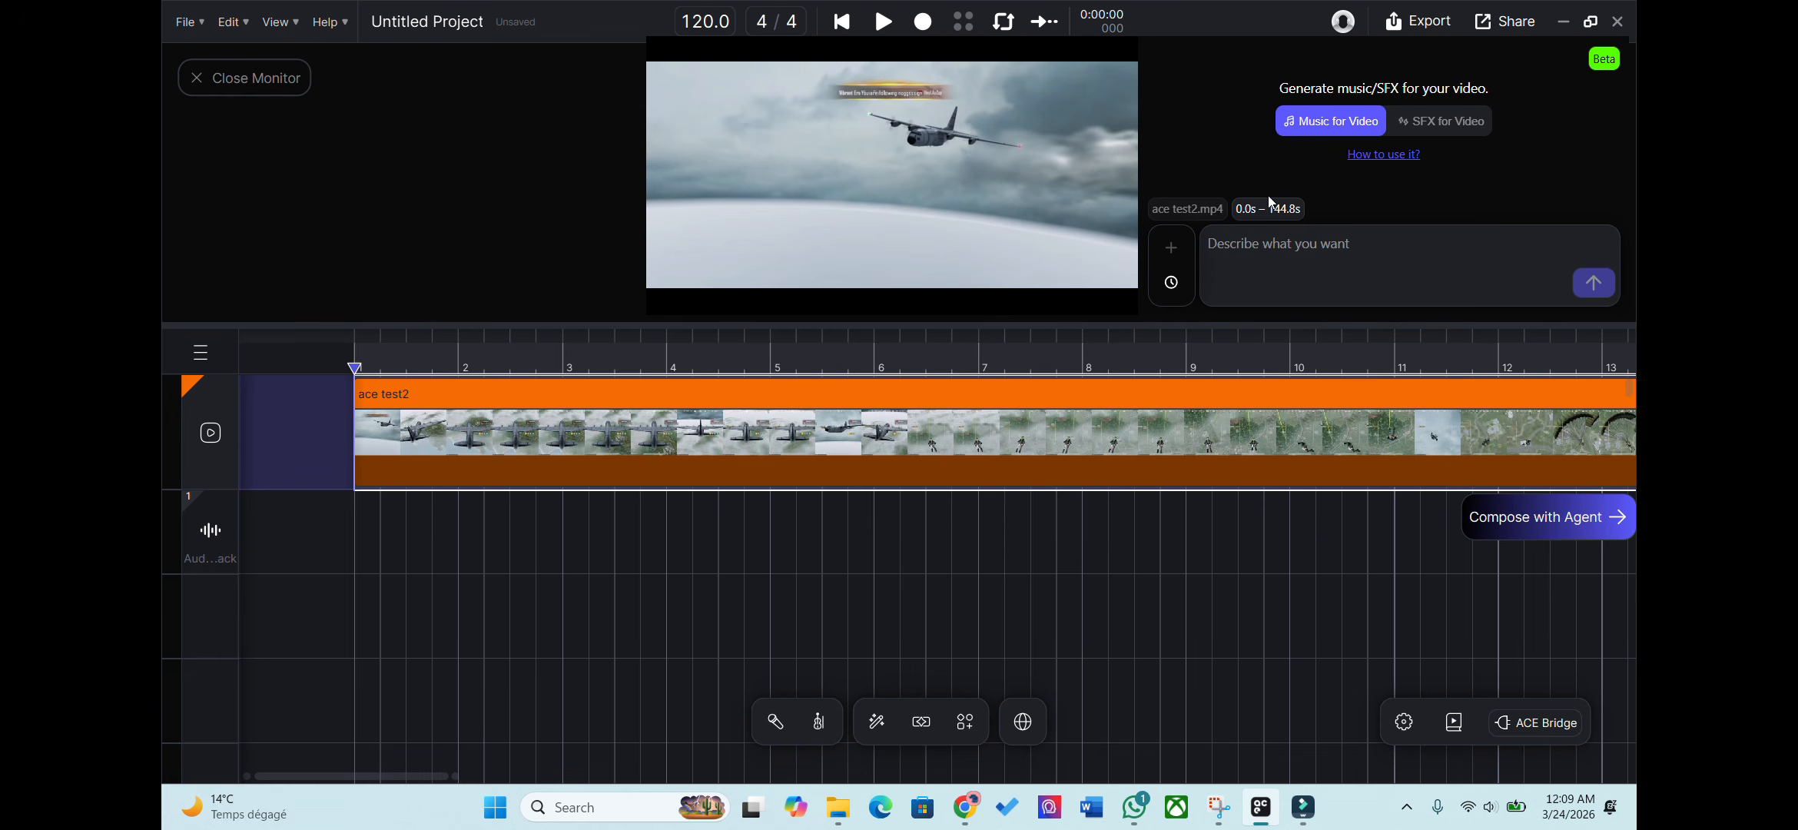
# Zoom the timeline and reselect the entire ace test2 clip, 0.0s–144.8s.
pyautogui.click(758, 421)
pyautogui.click(753, 397)
pyautogui.scroll(-5, 763, 405)
pyautogui.hscroll(5, 762, 406)
pyautogui.scroll(-3, 762, 412)
pyautogui.moveTo(758, 452); pyautogui.dragTo(1051, 455)
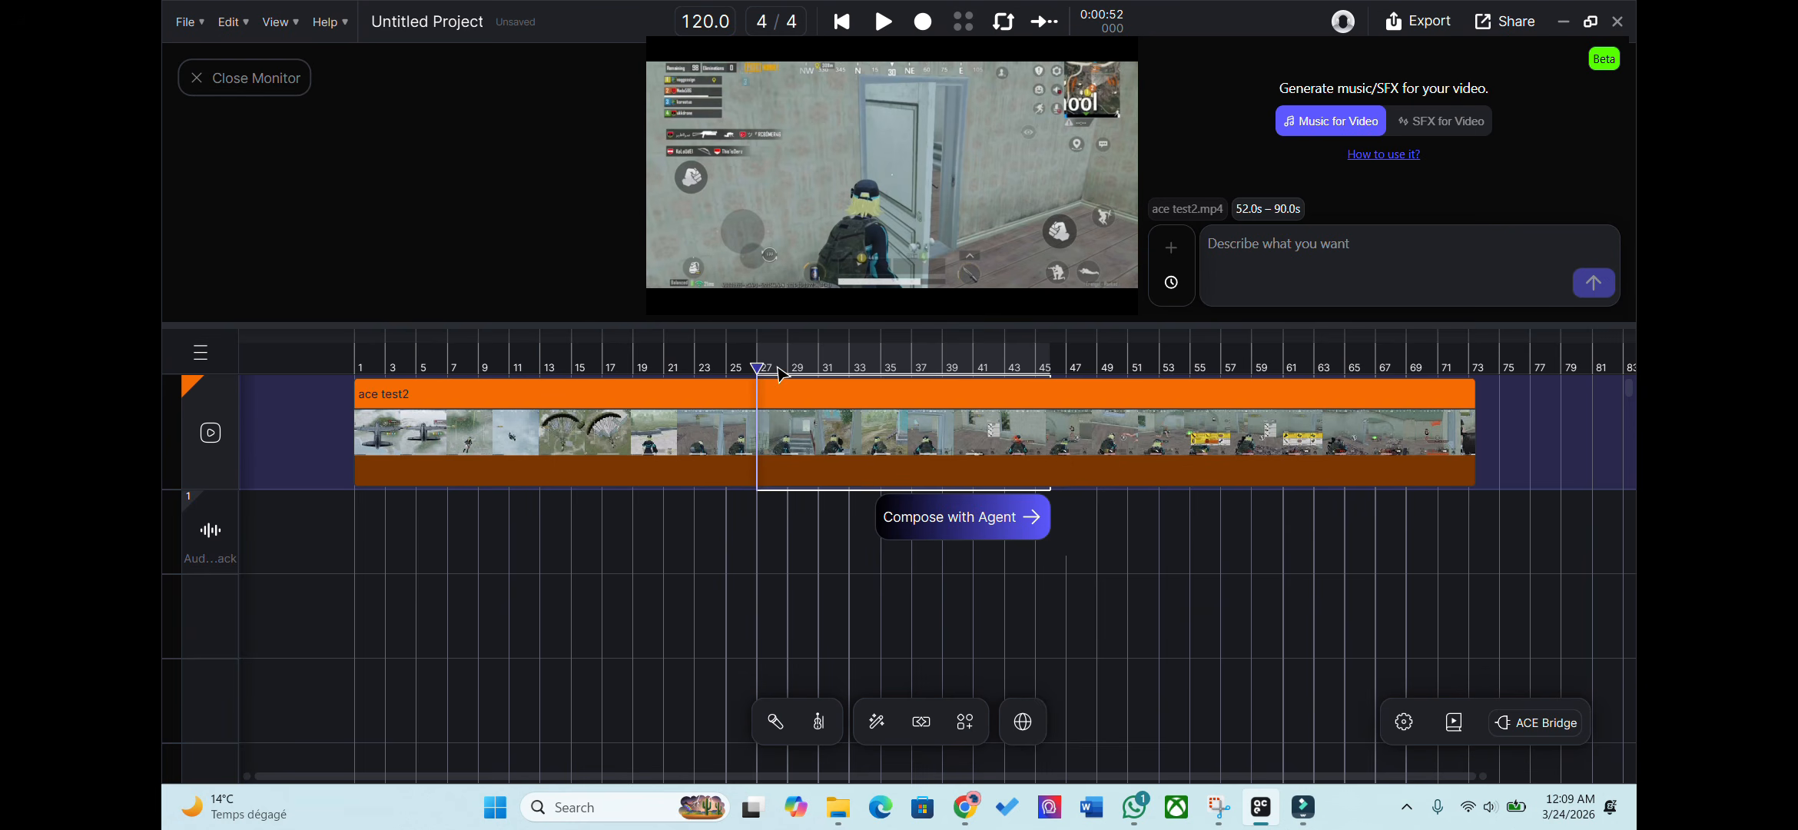
pyautogui.click(1036, 370)
pyautogui.scroll(2, 1035, 372)
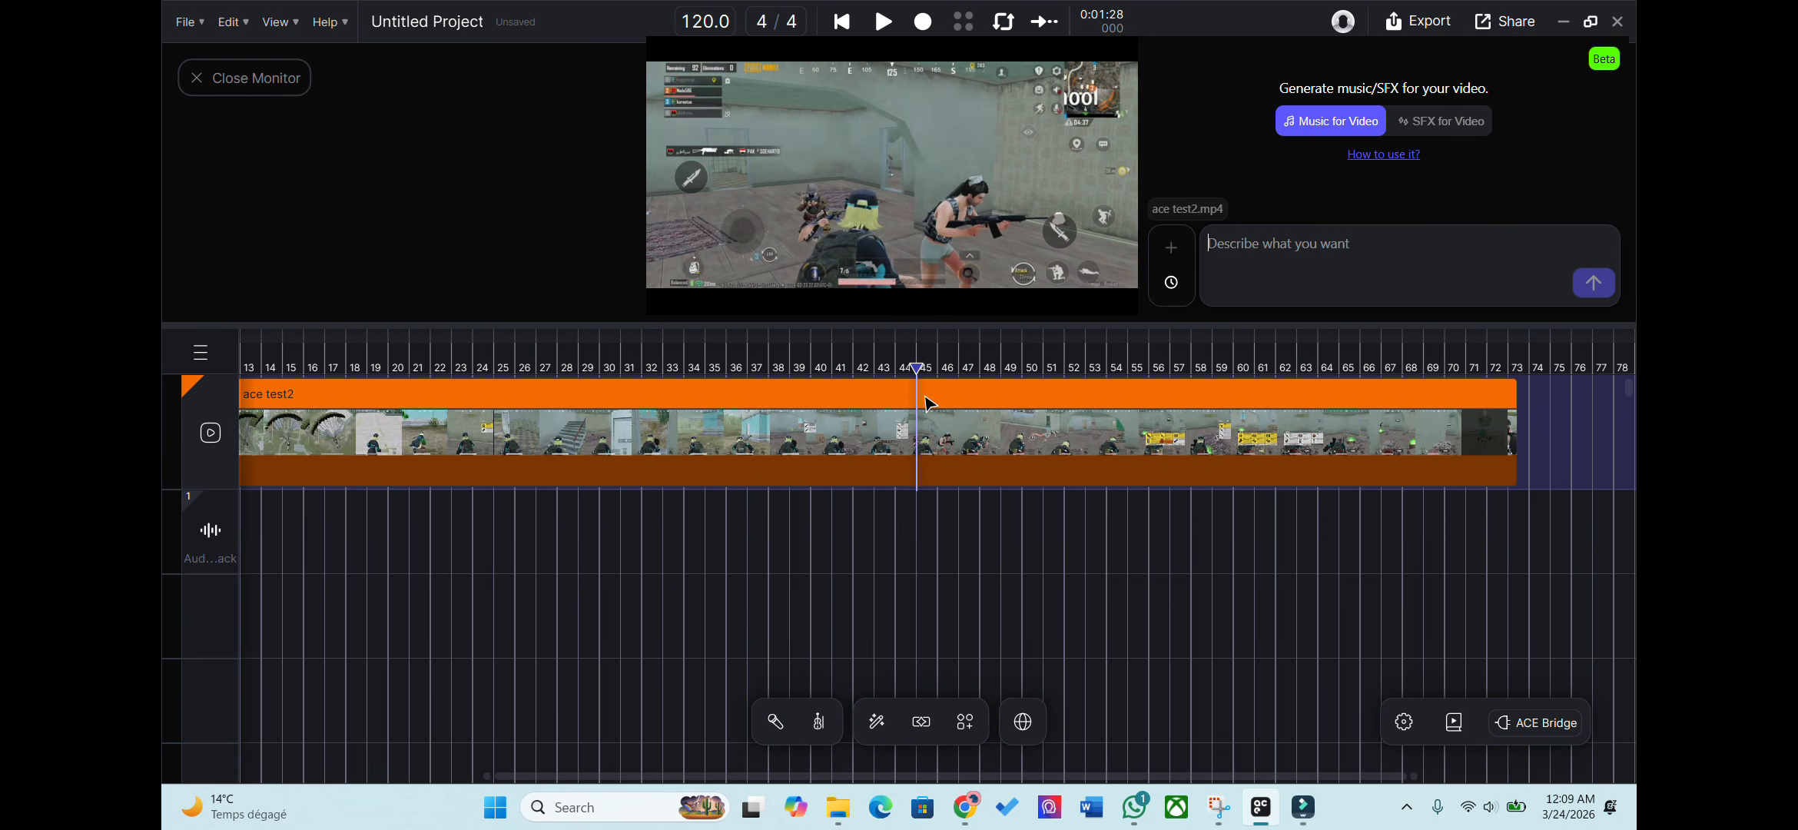
pyautogui.click(928, 398)
pyautogui.moveTo(1001, 424); pyautogui.dragTo(1200, 431)
pyautogui.click(1180, 432)
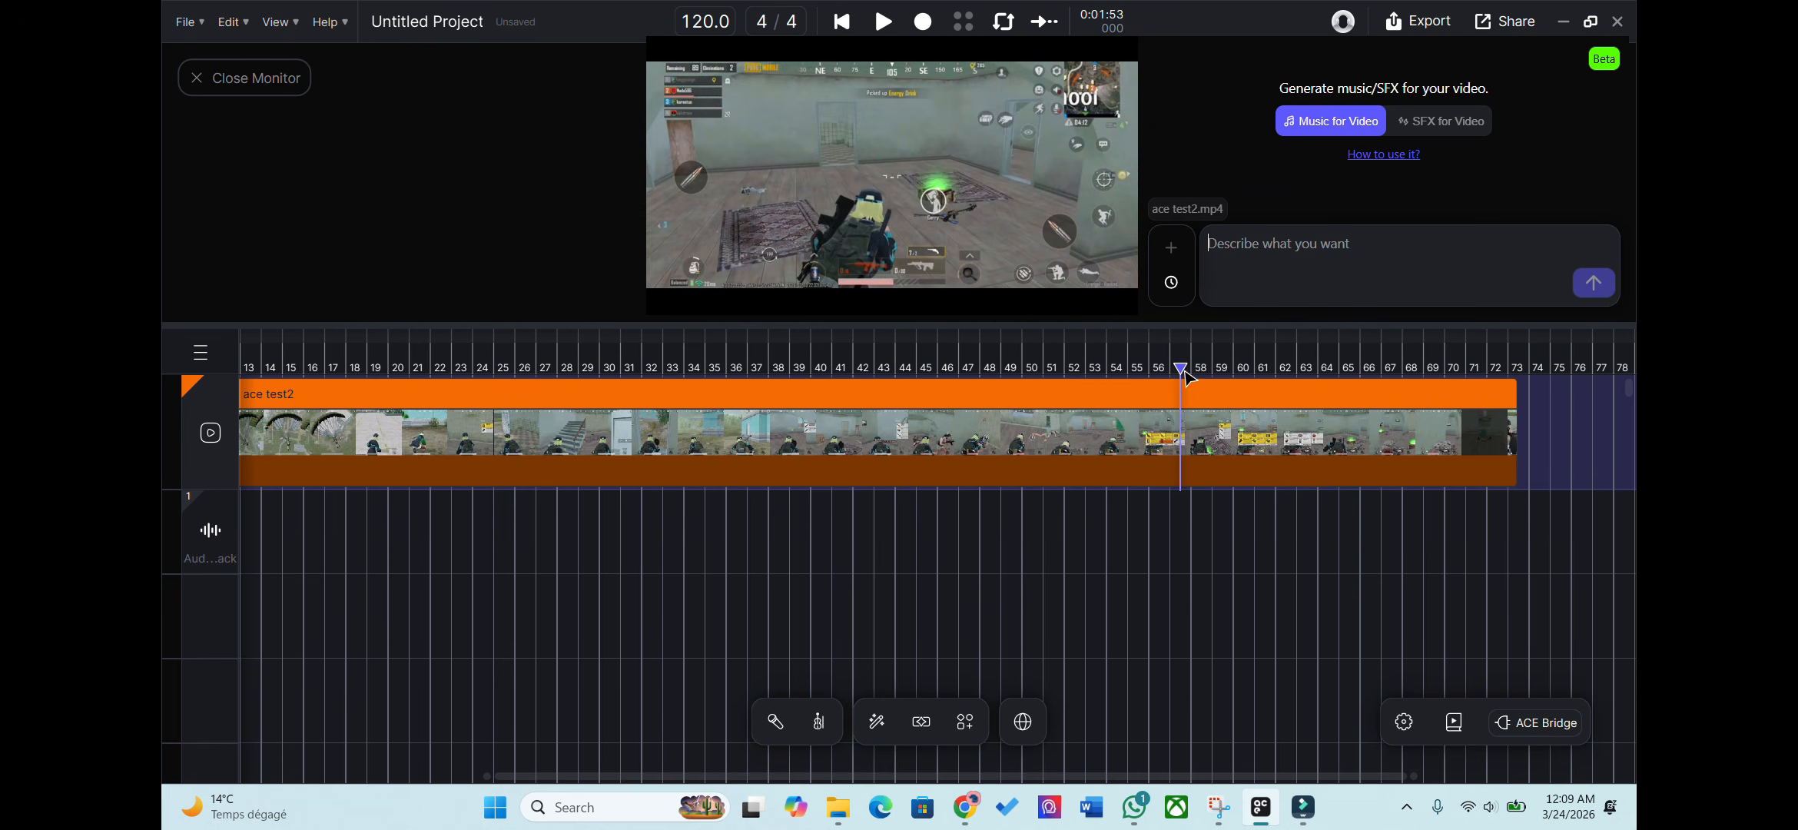
pyautogui.click(1464, 413)
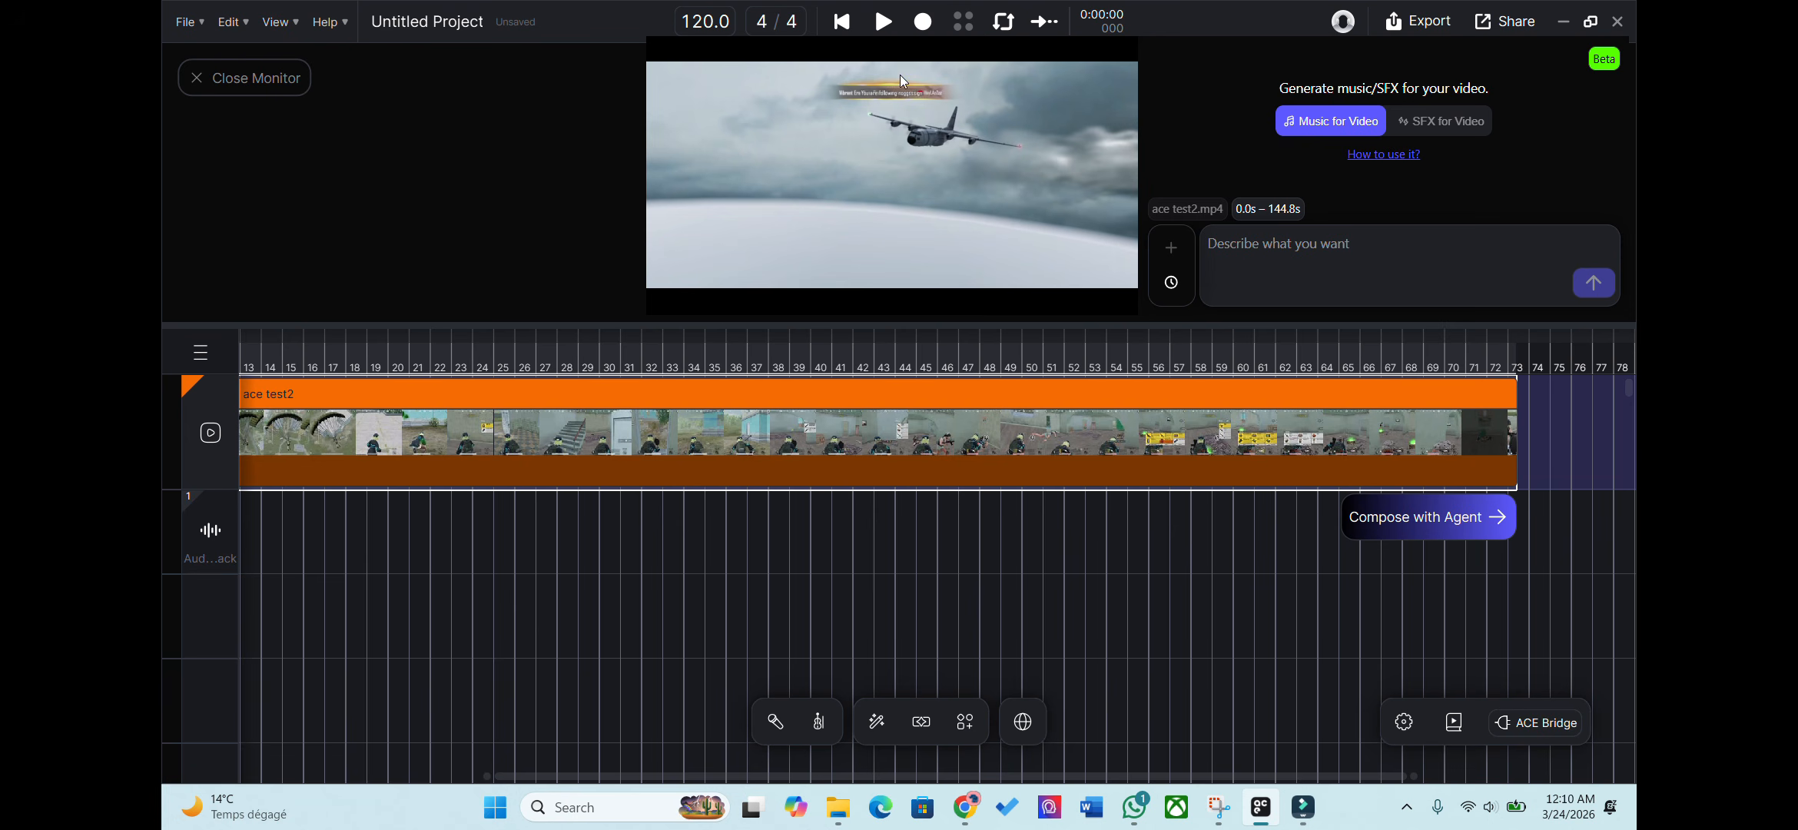
# Paste the tense, energetic cinematic action soundtrack request into the prompt box.
pyautogui.click(1223, 275)
pyautogui.write('Create a cinematic action soundtrack with a tense and energetic vibe for a battle scene.')
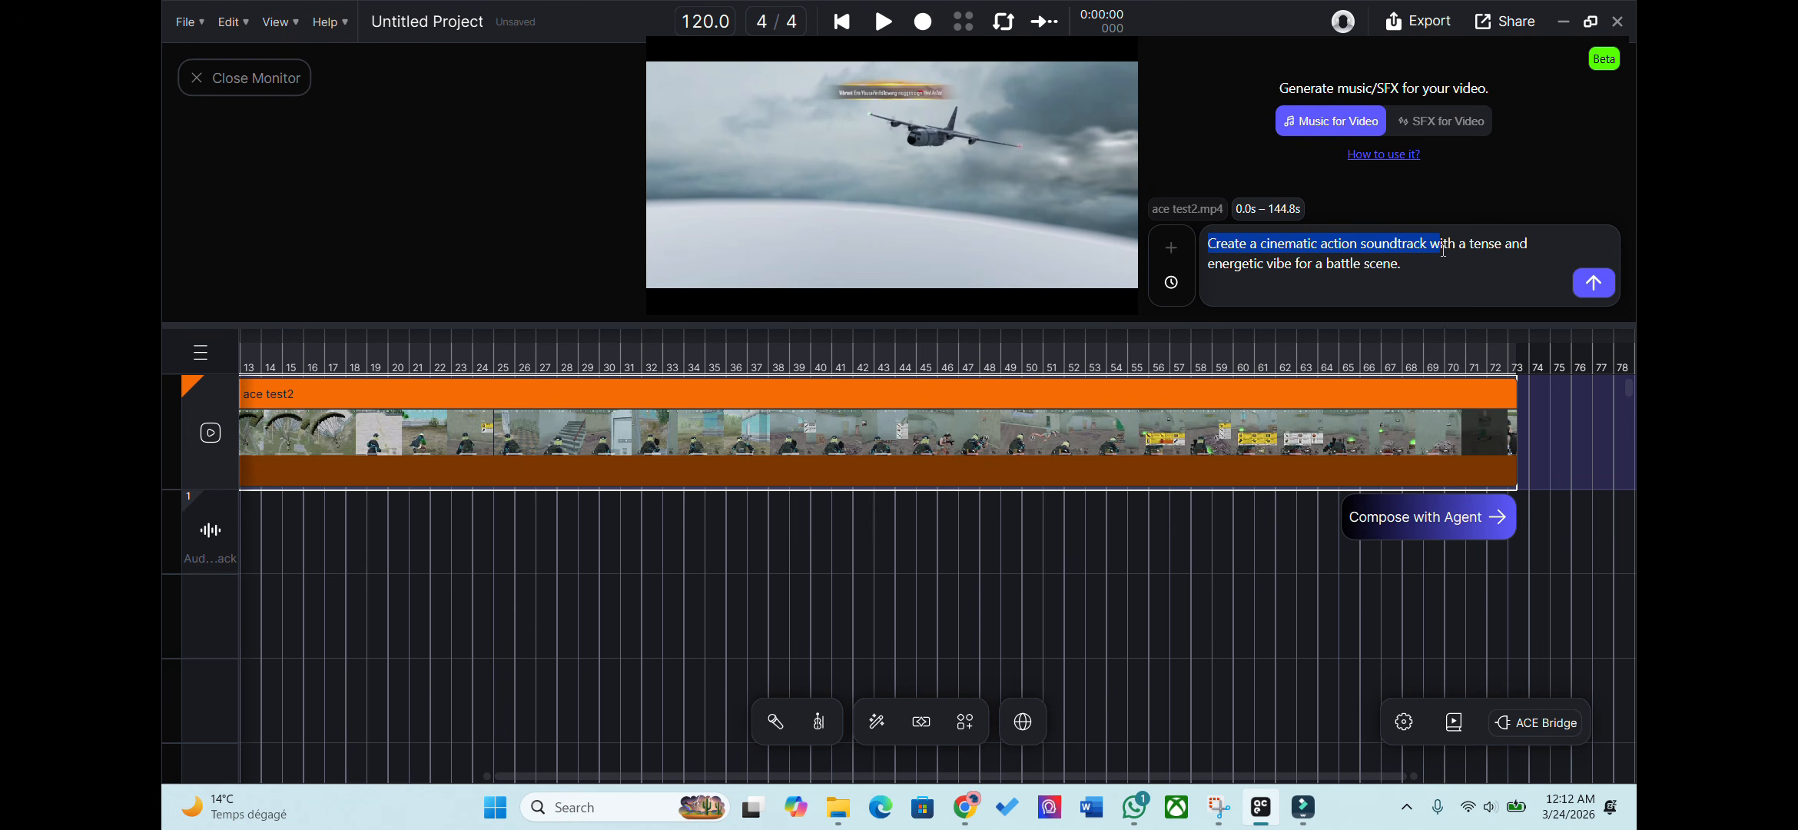
pyautogui.moveTo(1443, 249); pyautogui.dragTo(1532, 257)
# Submit the soundtrack request so 'Battle Royale Drop and Engage' lands under the video.
pyautogui.click(1534, 273)
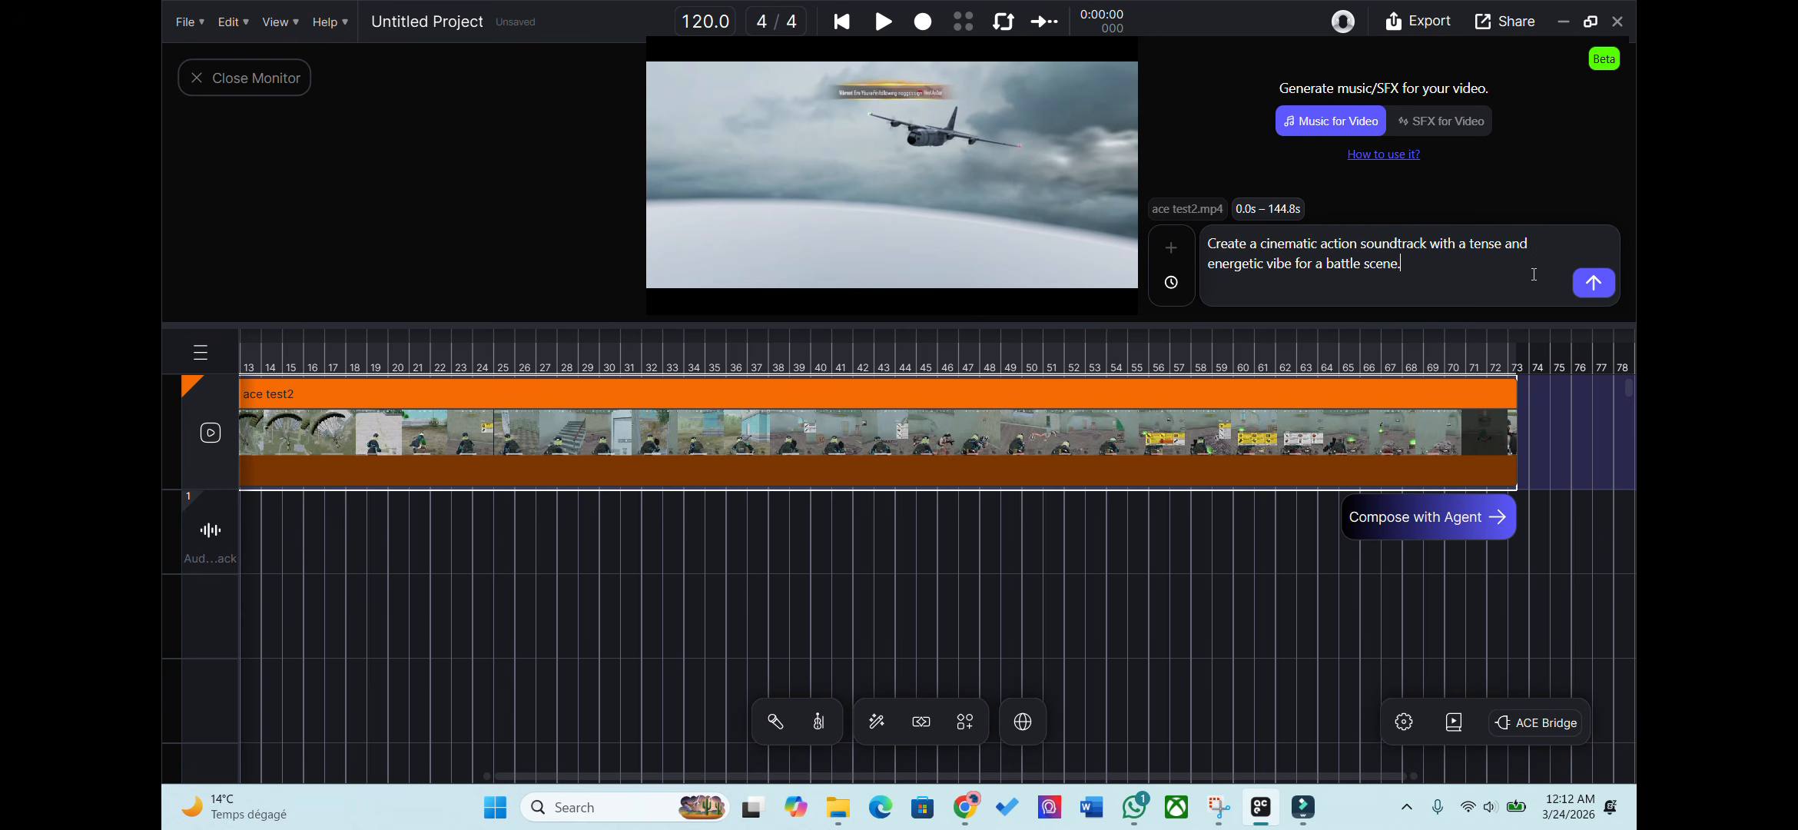
pyautogui.click(1594, 282)
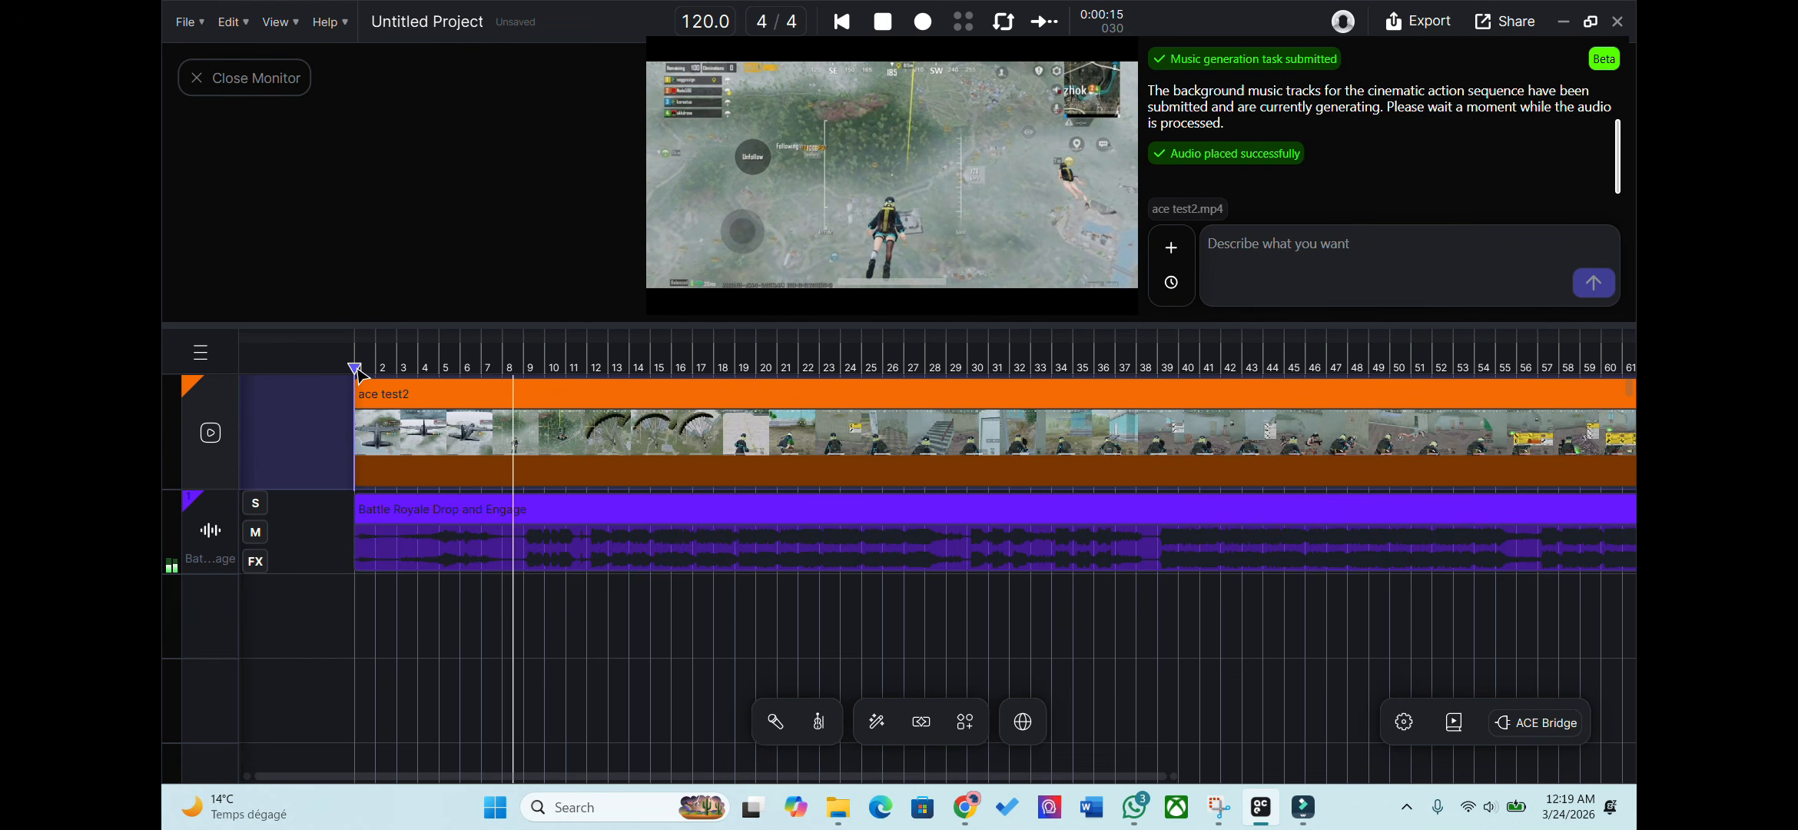
pyautogui.click(1211, 367)
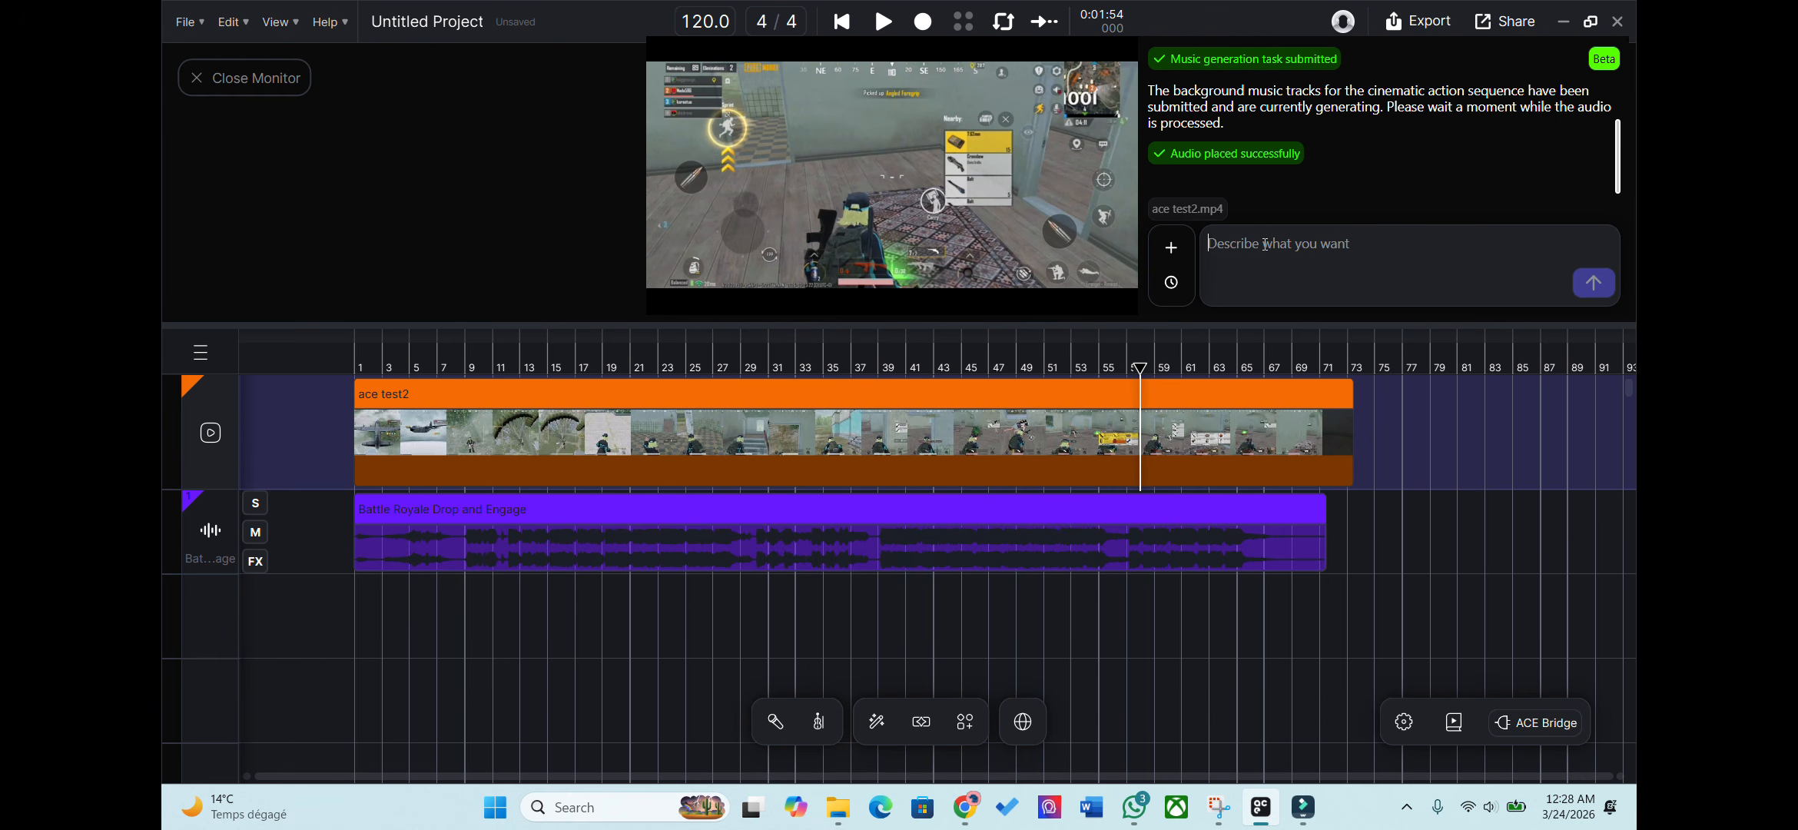
# Paste and send the gunshot, movement and impact sound-effects request to the agent.
pyautogui.click(1265, 245)
pyautogui.write('Add gunshot enhancements, movement sounds, and impact effects for action moments.')
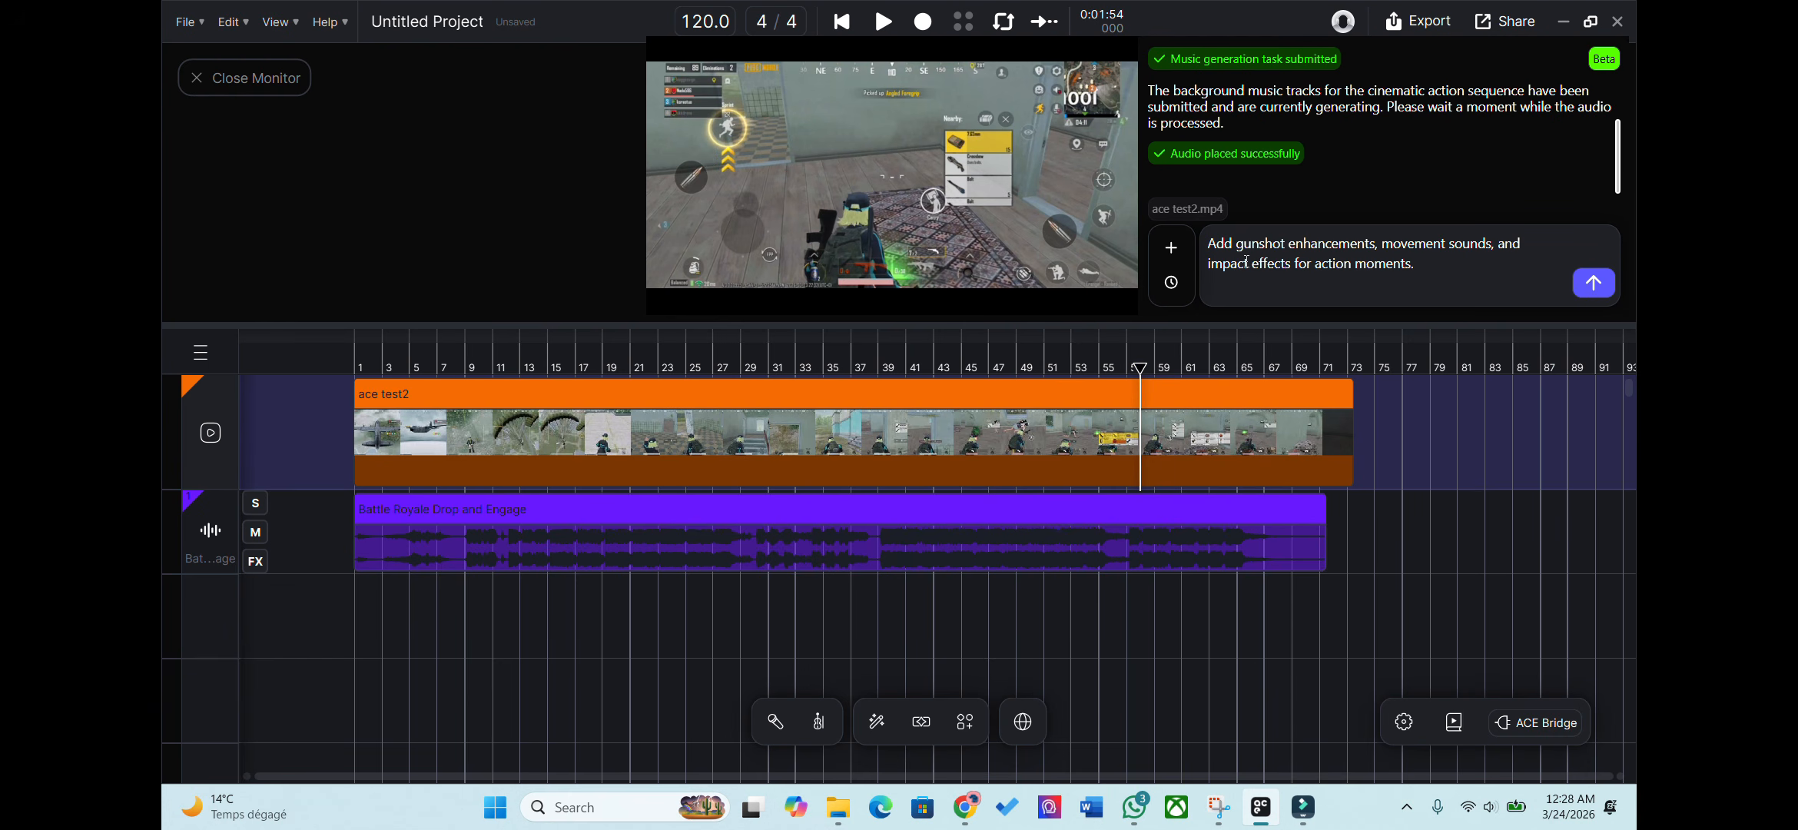
pyautogui.click(1595, 284)
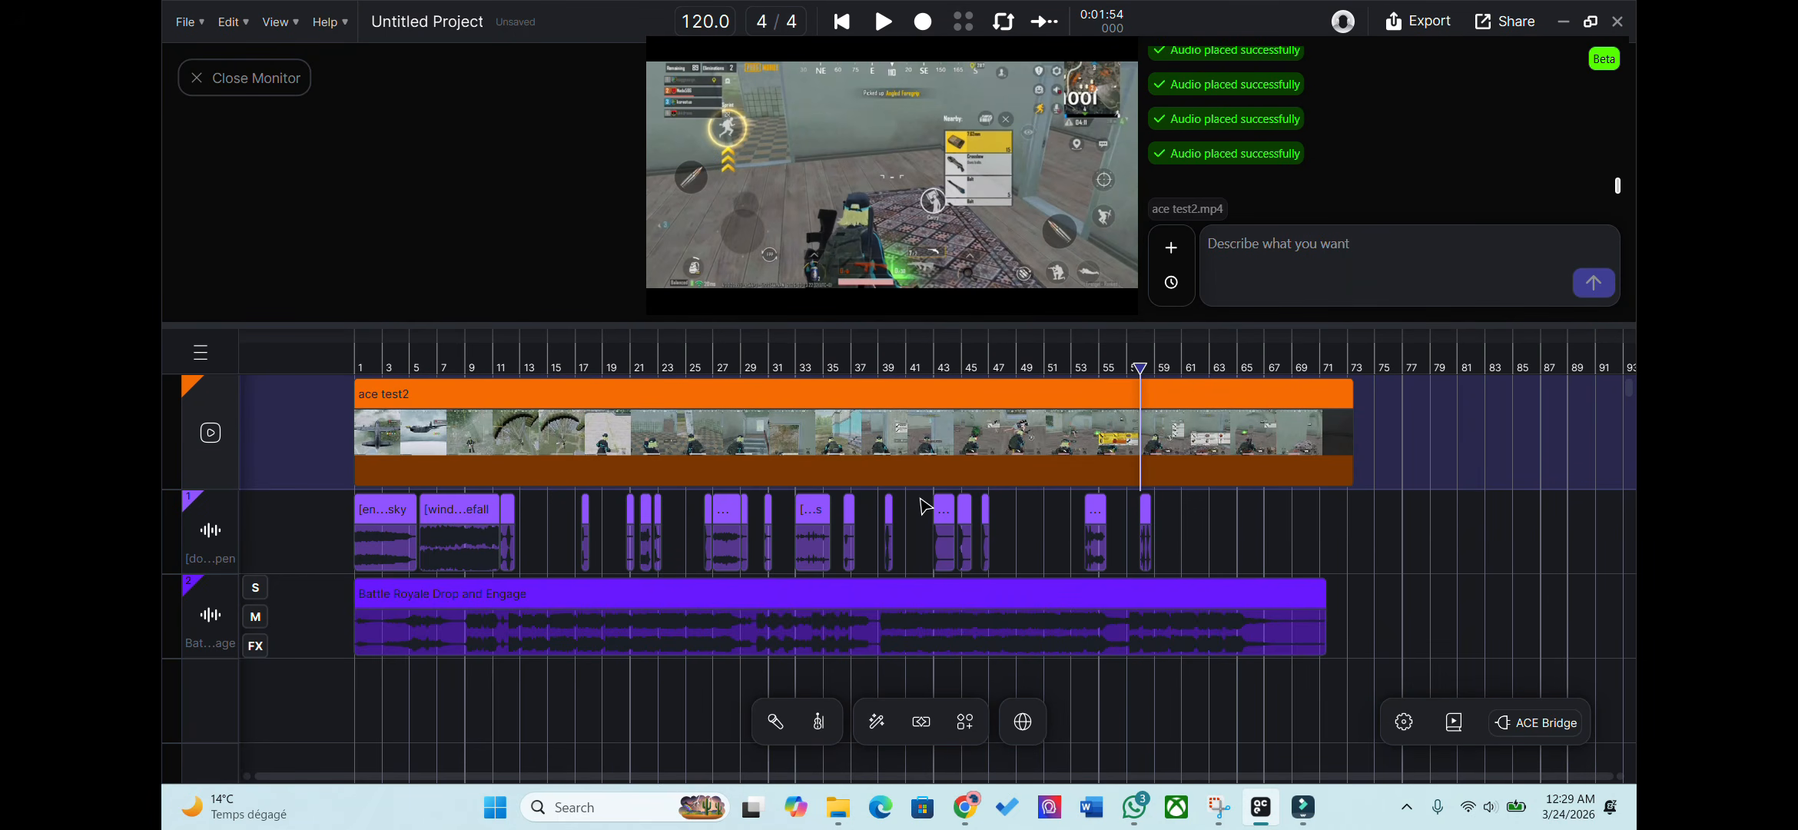
pyautogui.click(358, 364)
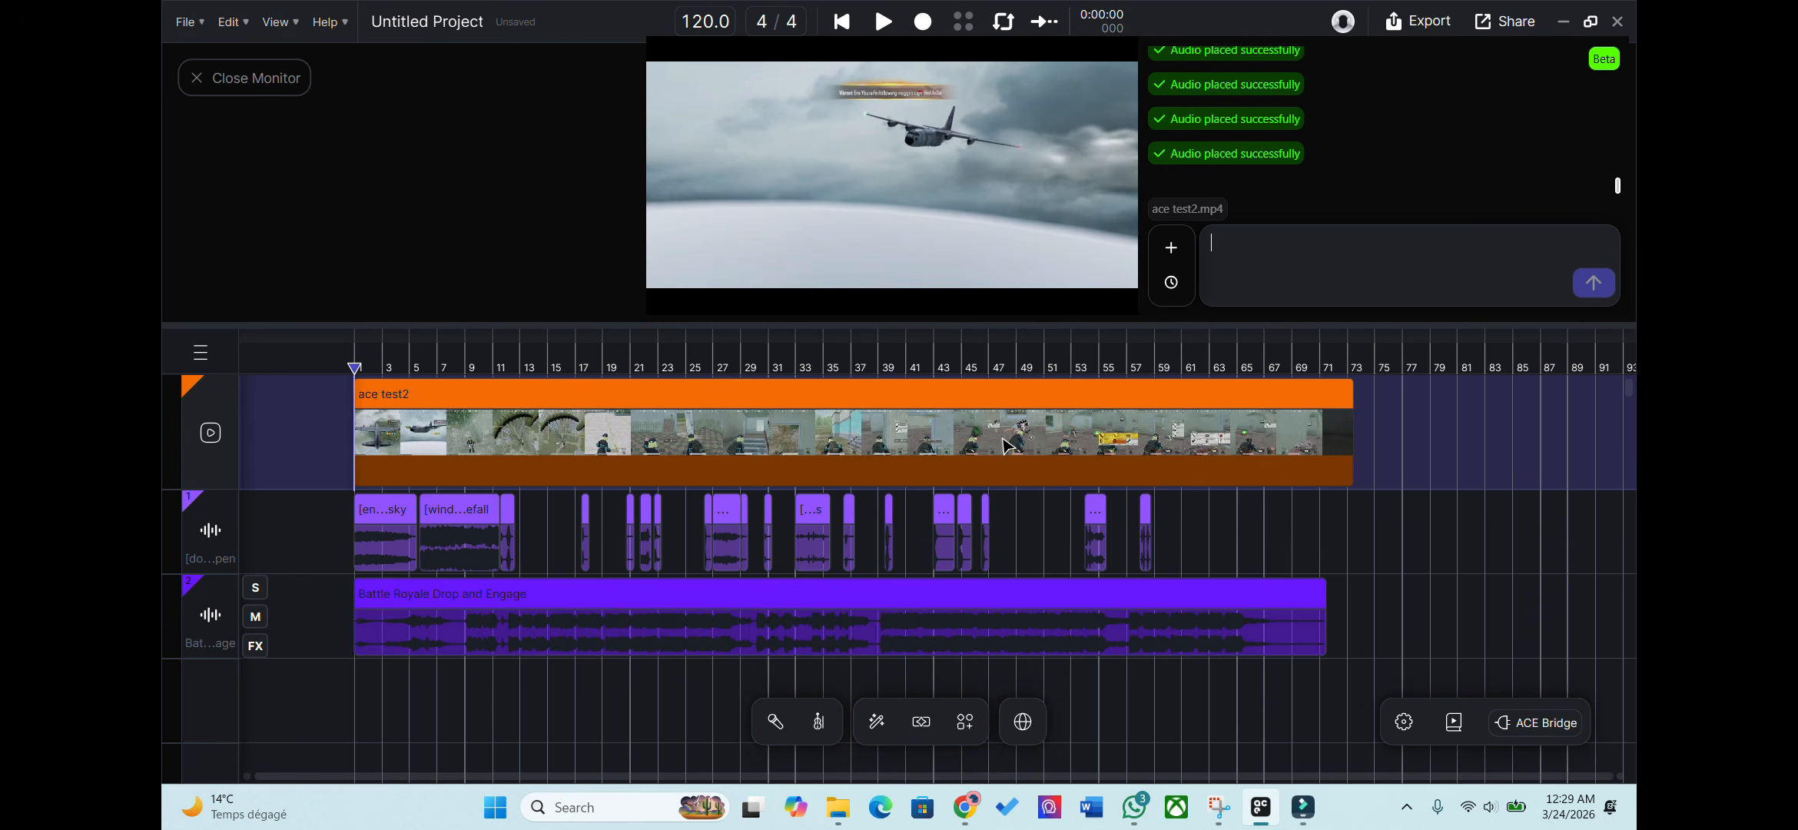
pyautogui.click(360, 396)
pyautogui.click(358, 371)
pyautogui.press('space')
pyautogui.press('space')
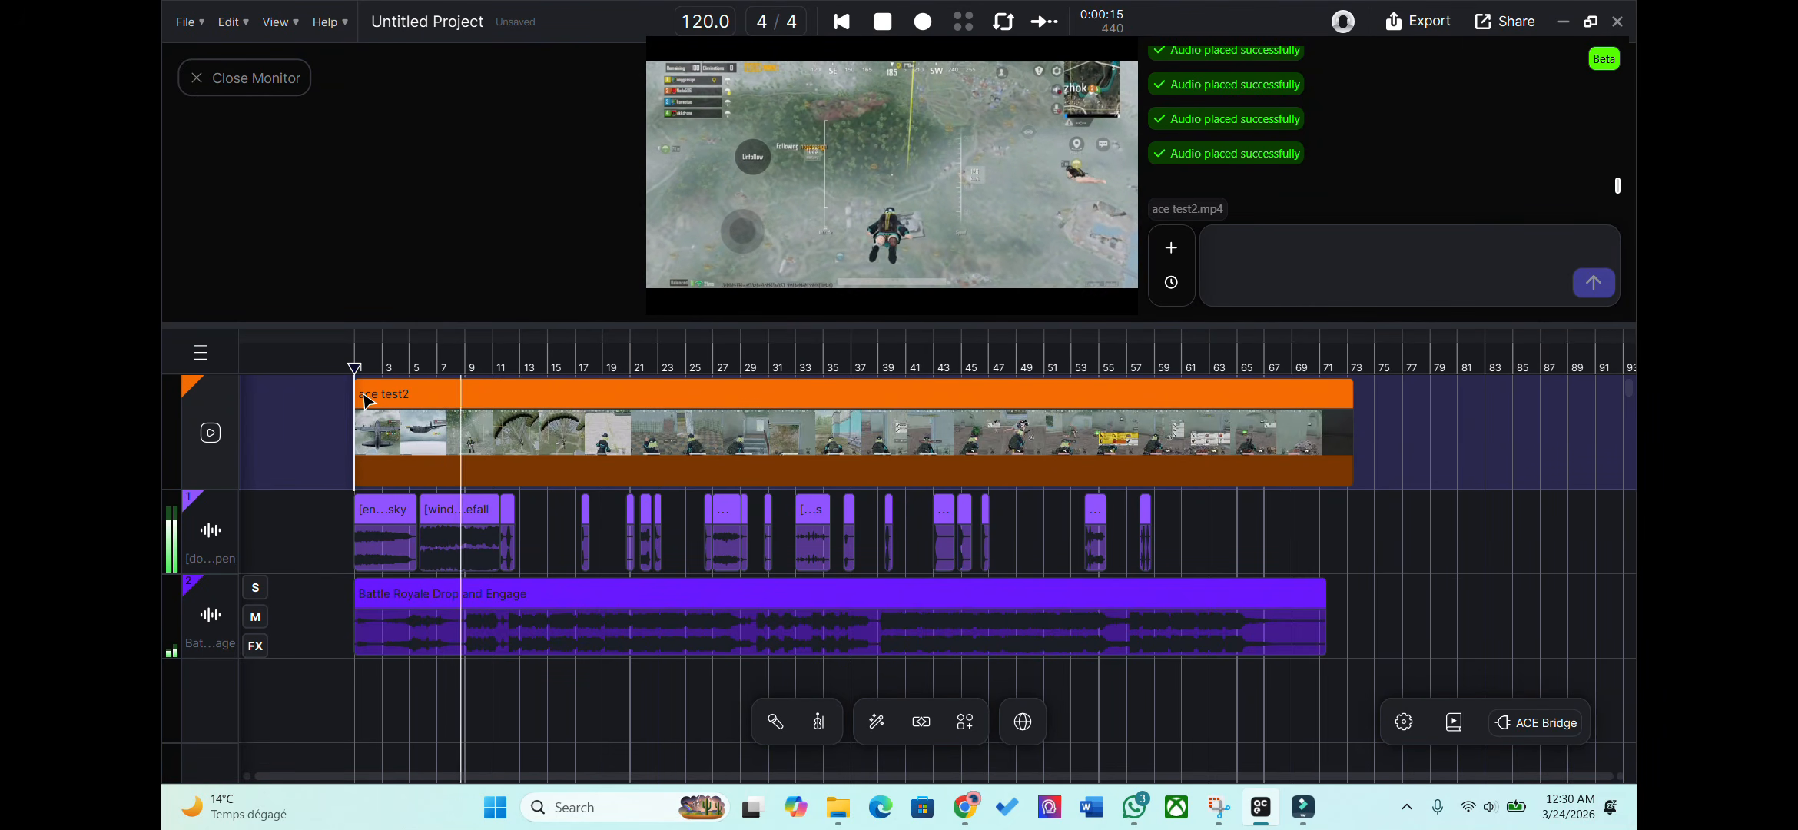
pyautogui.click(865, 396)
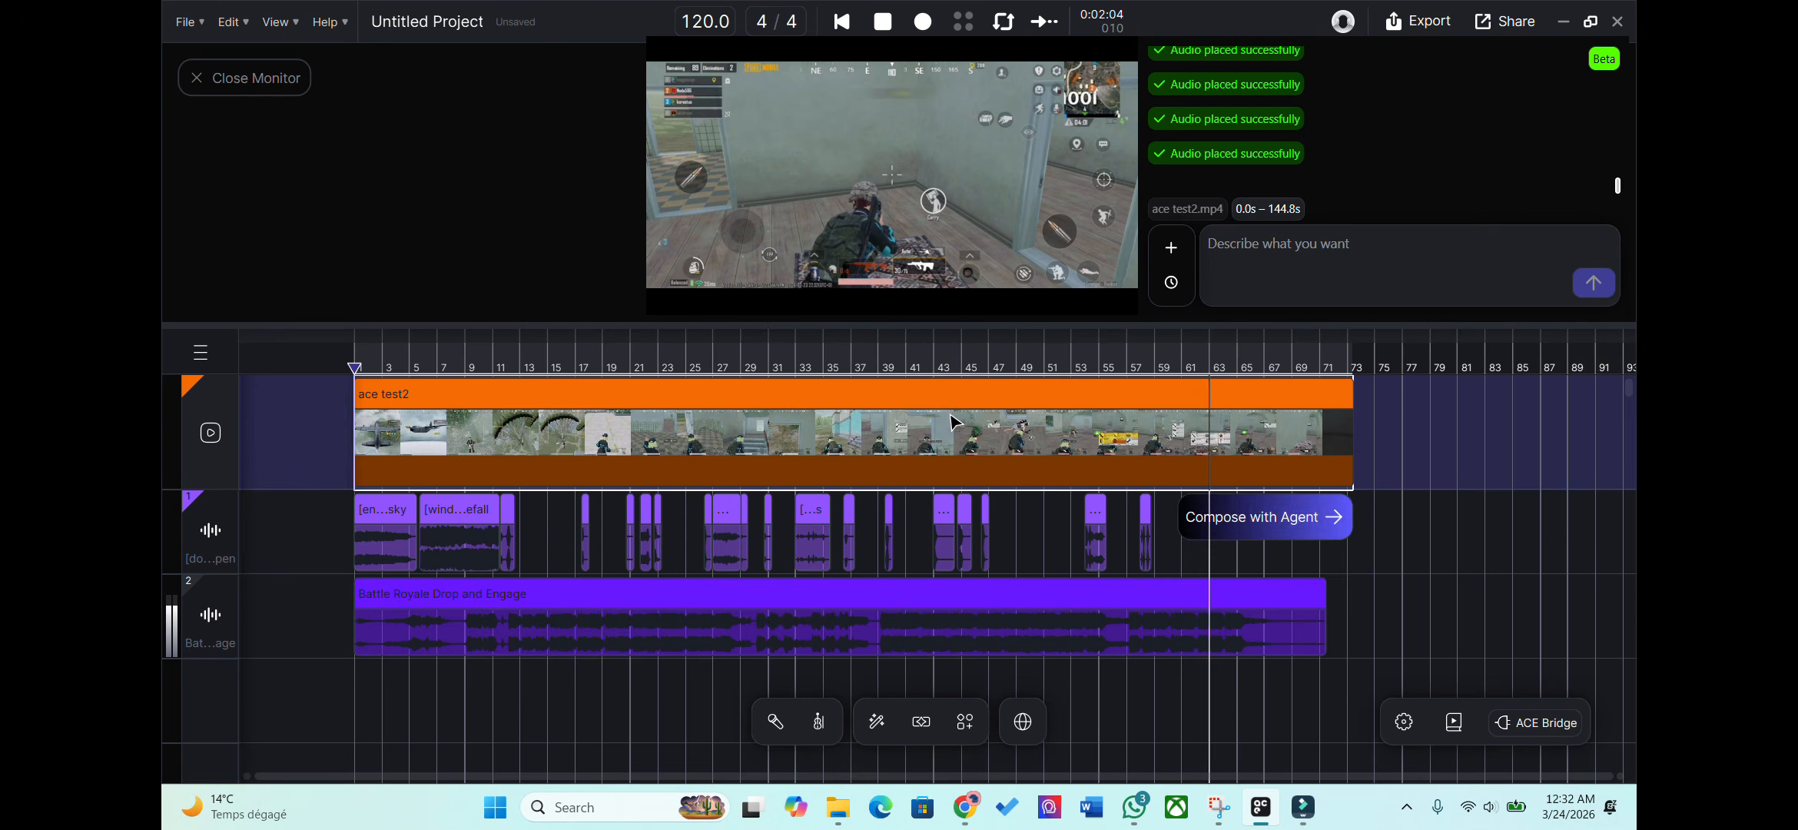
# Mark the 88–92 s stretch and send 'Add gunshot effect' to the agent.
pyautogui.moveTo(962, 438); pyautogui.dragTo(989, 438)
pyautogui.click(1229, 298)
pyautogui.write('Add gunshot effect')
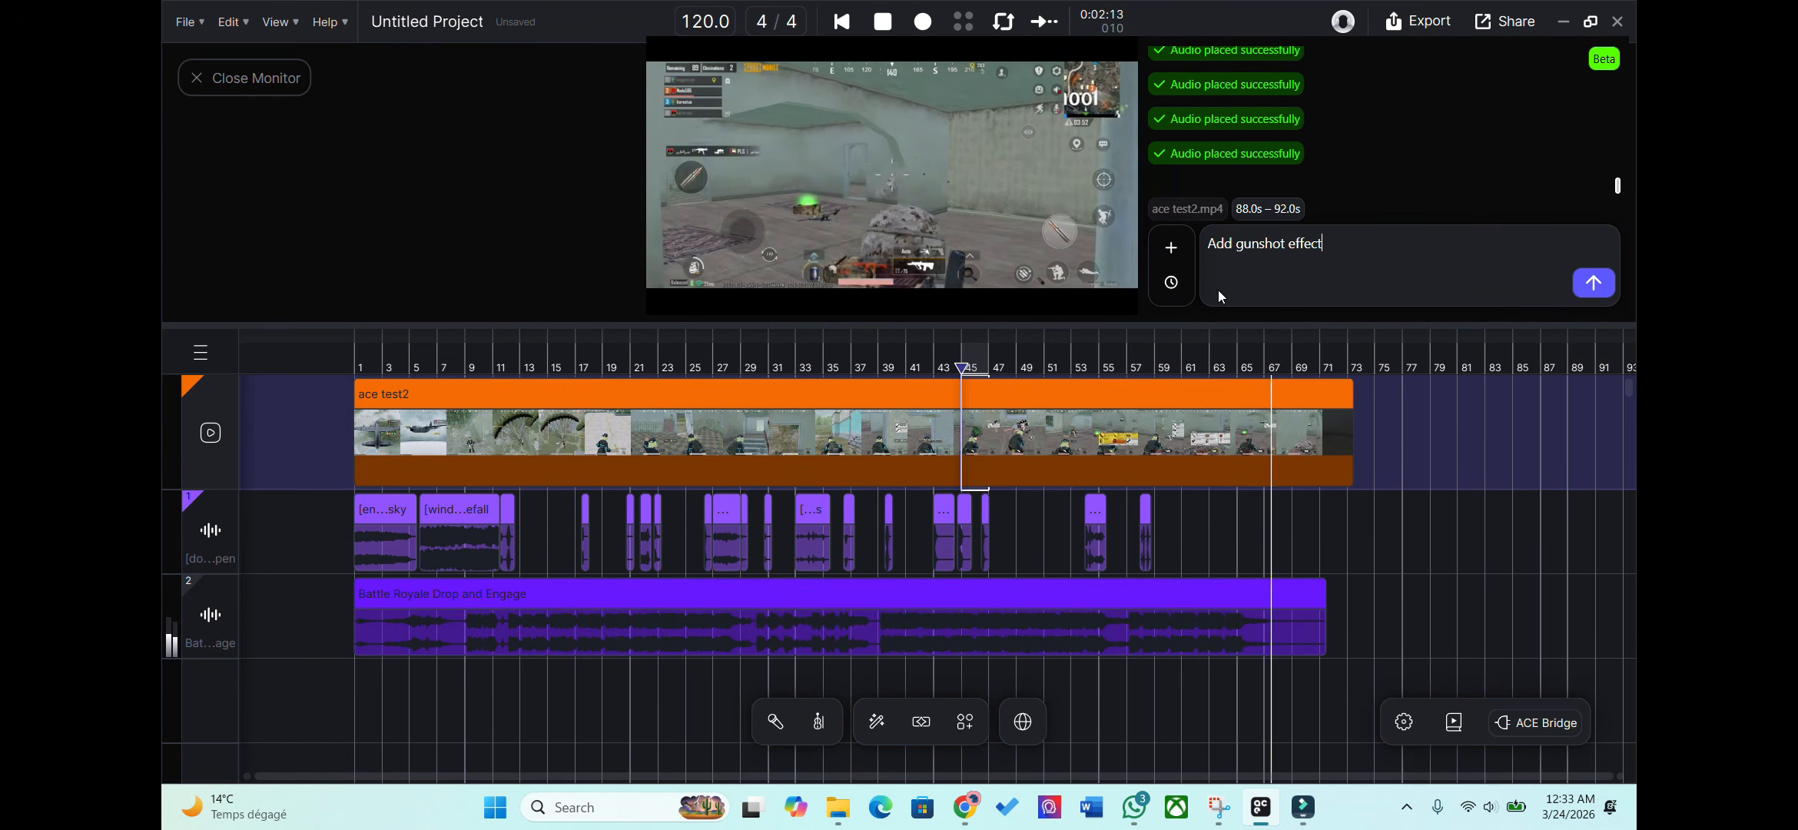
pyautogui.press('Return')
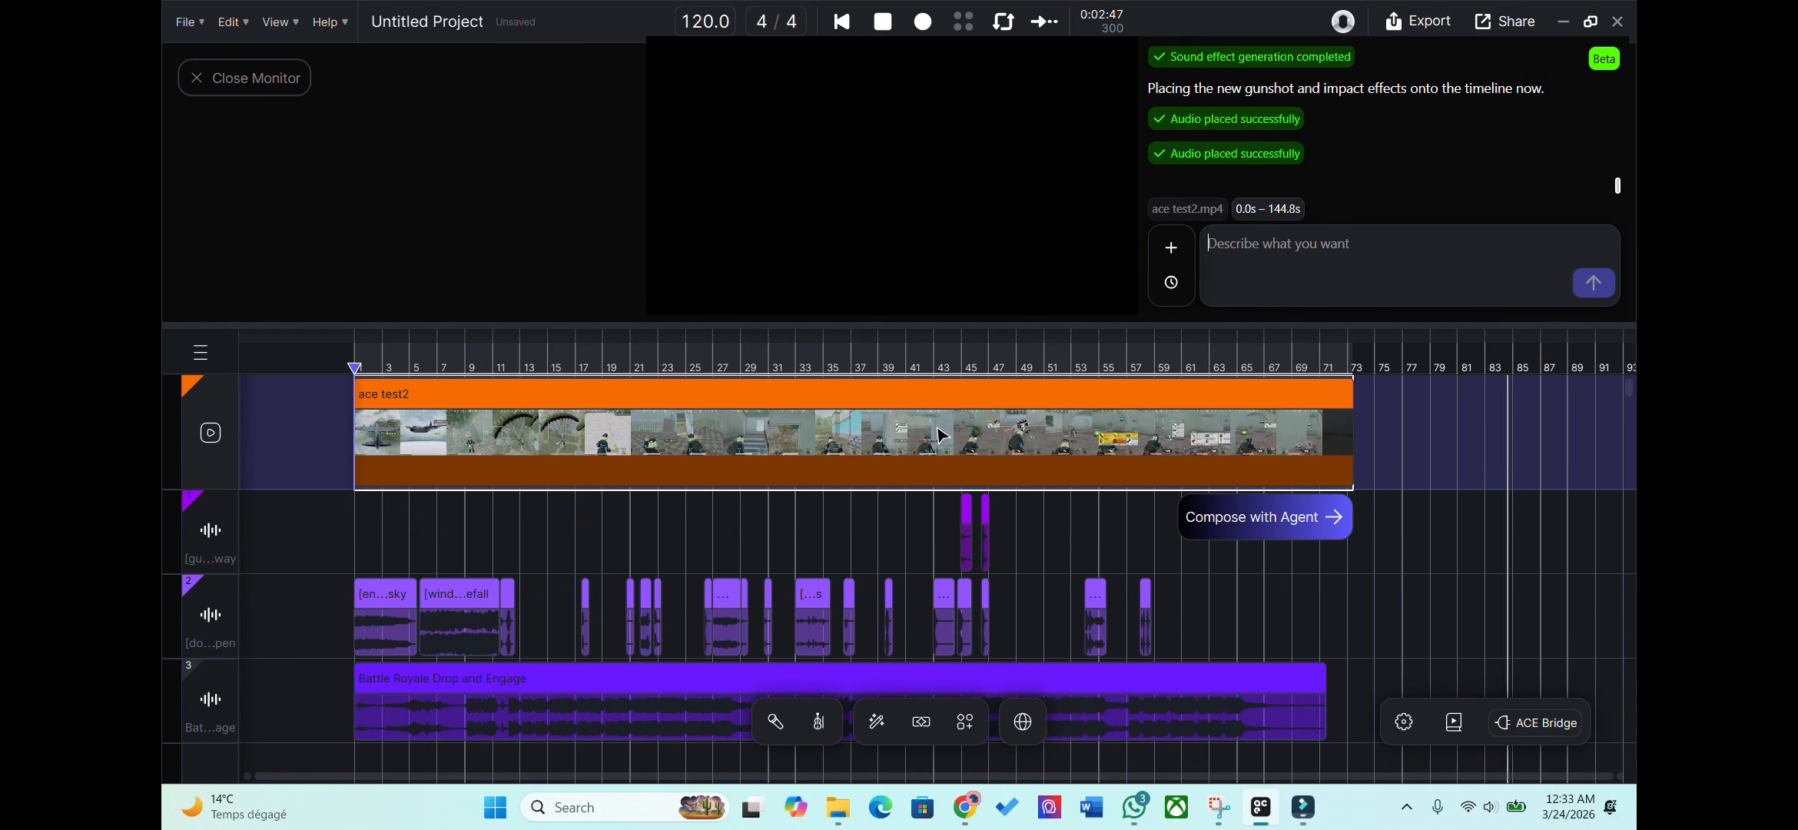
pyautogui.click(899, 370)
pyautogui.click(768, 380)
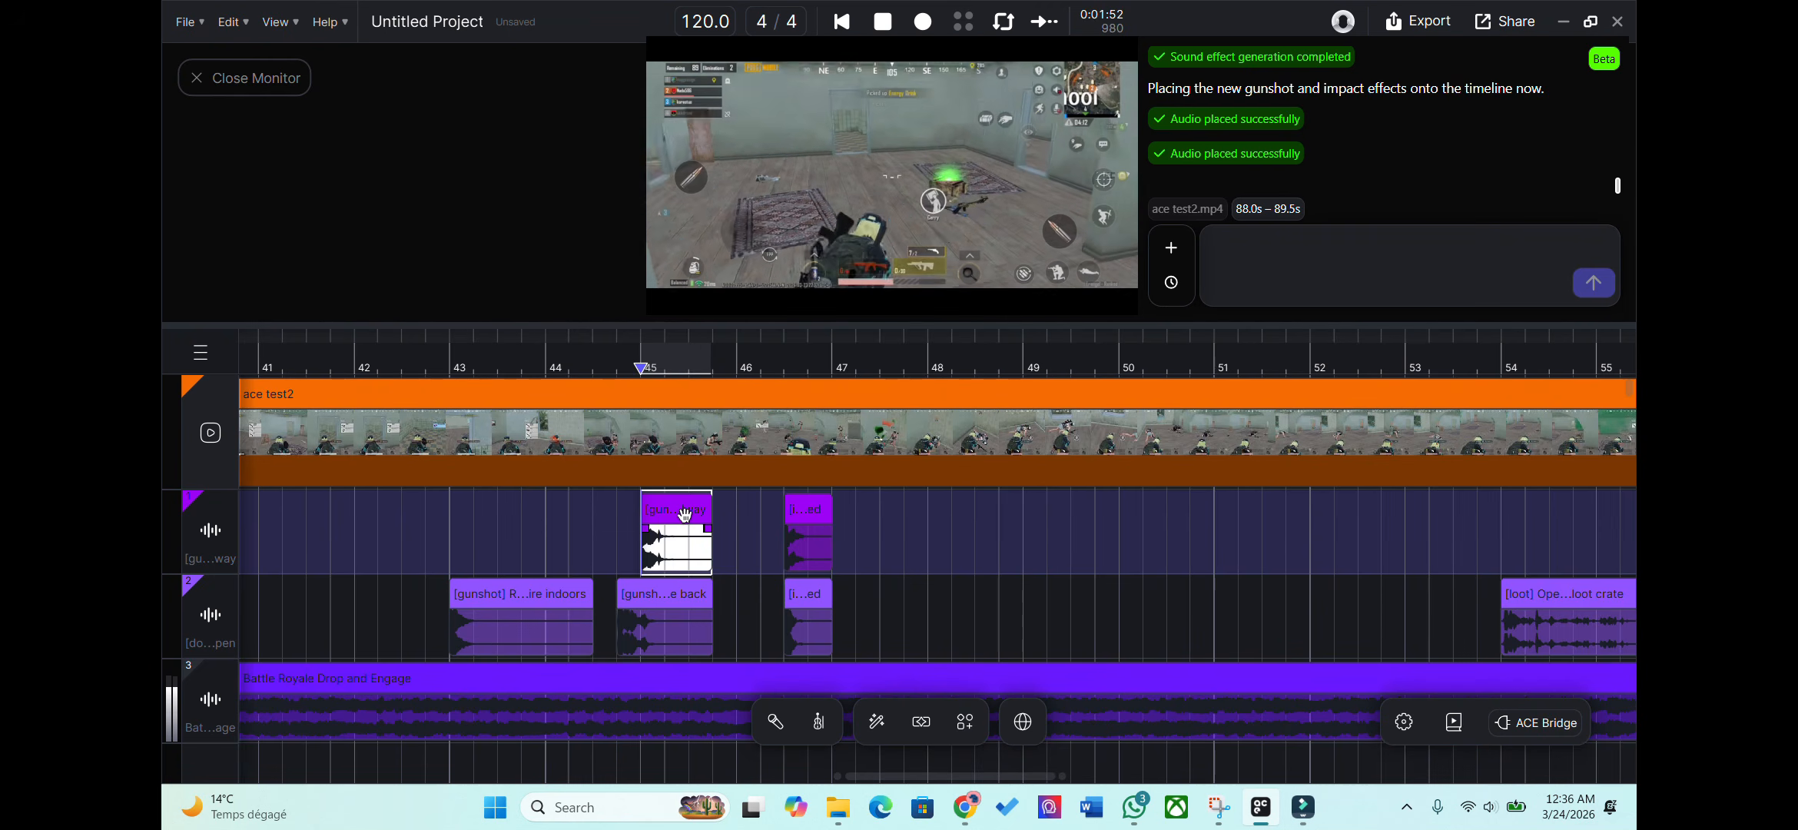
# Send 'extend' to the agent and shift the new gunshot clip slightly later.
pyautogui.write('extend')
pyautogui.press('Return')
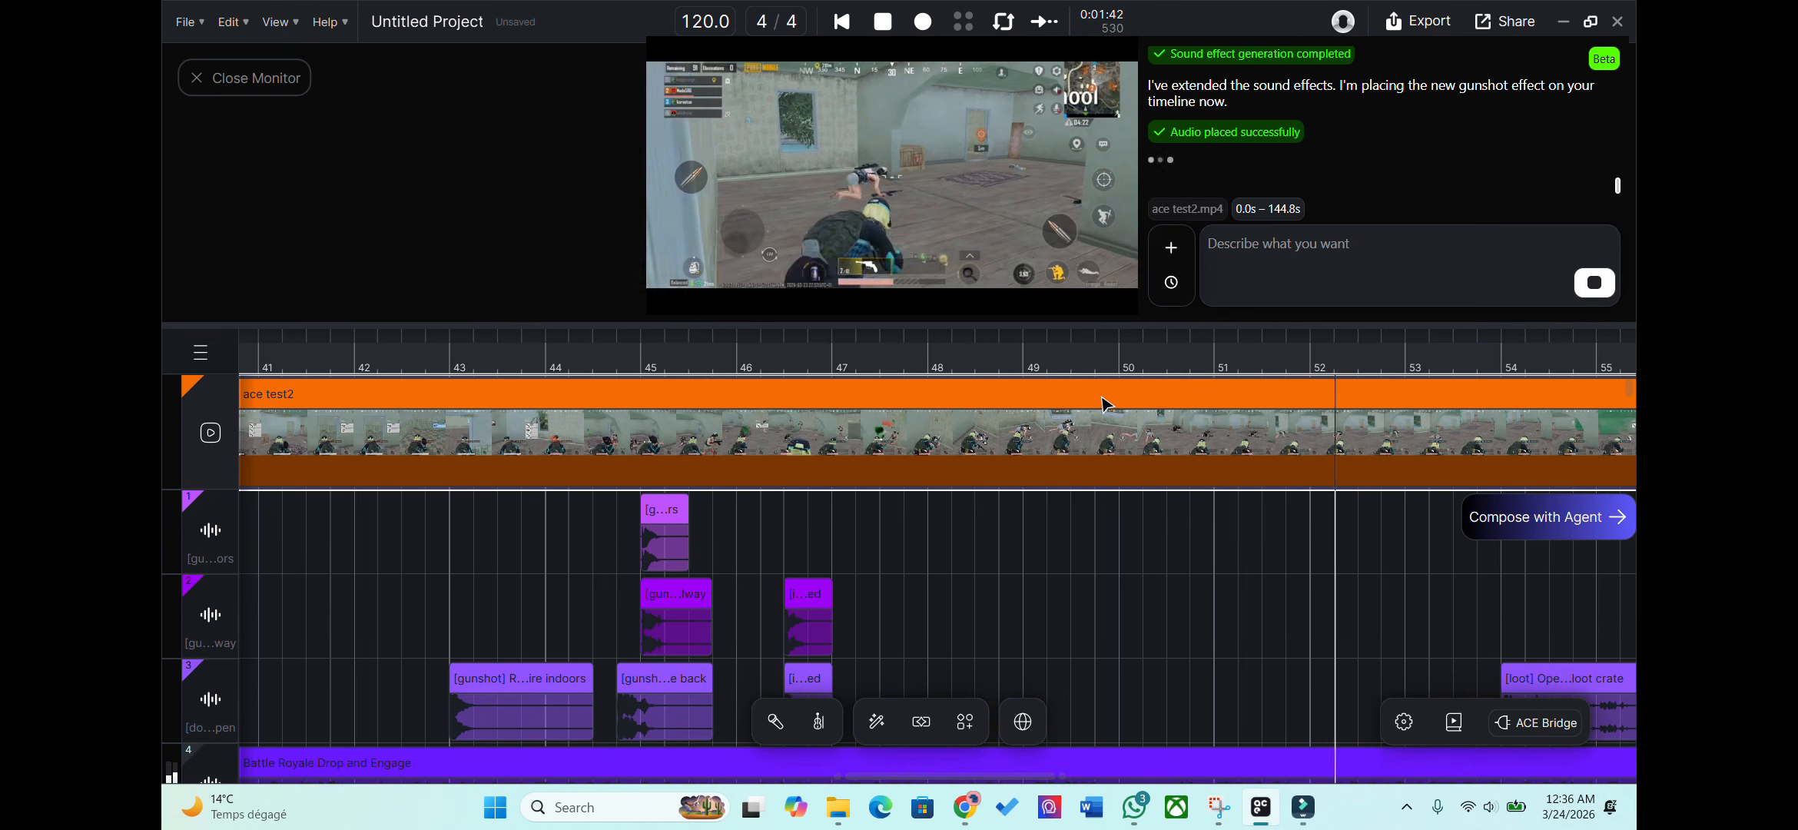
pyautogui.moveTo(725, 511); pyautogui.dragTo(737, 511)
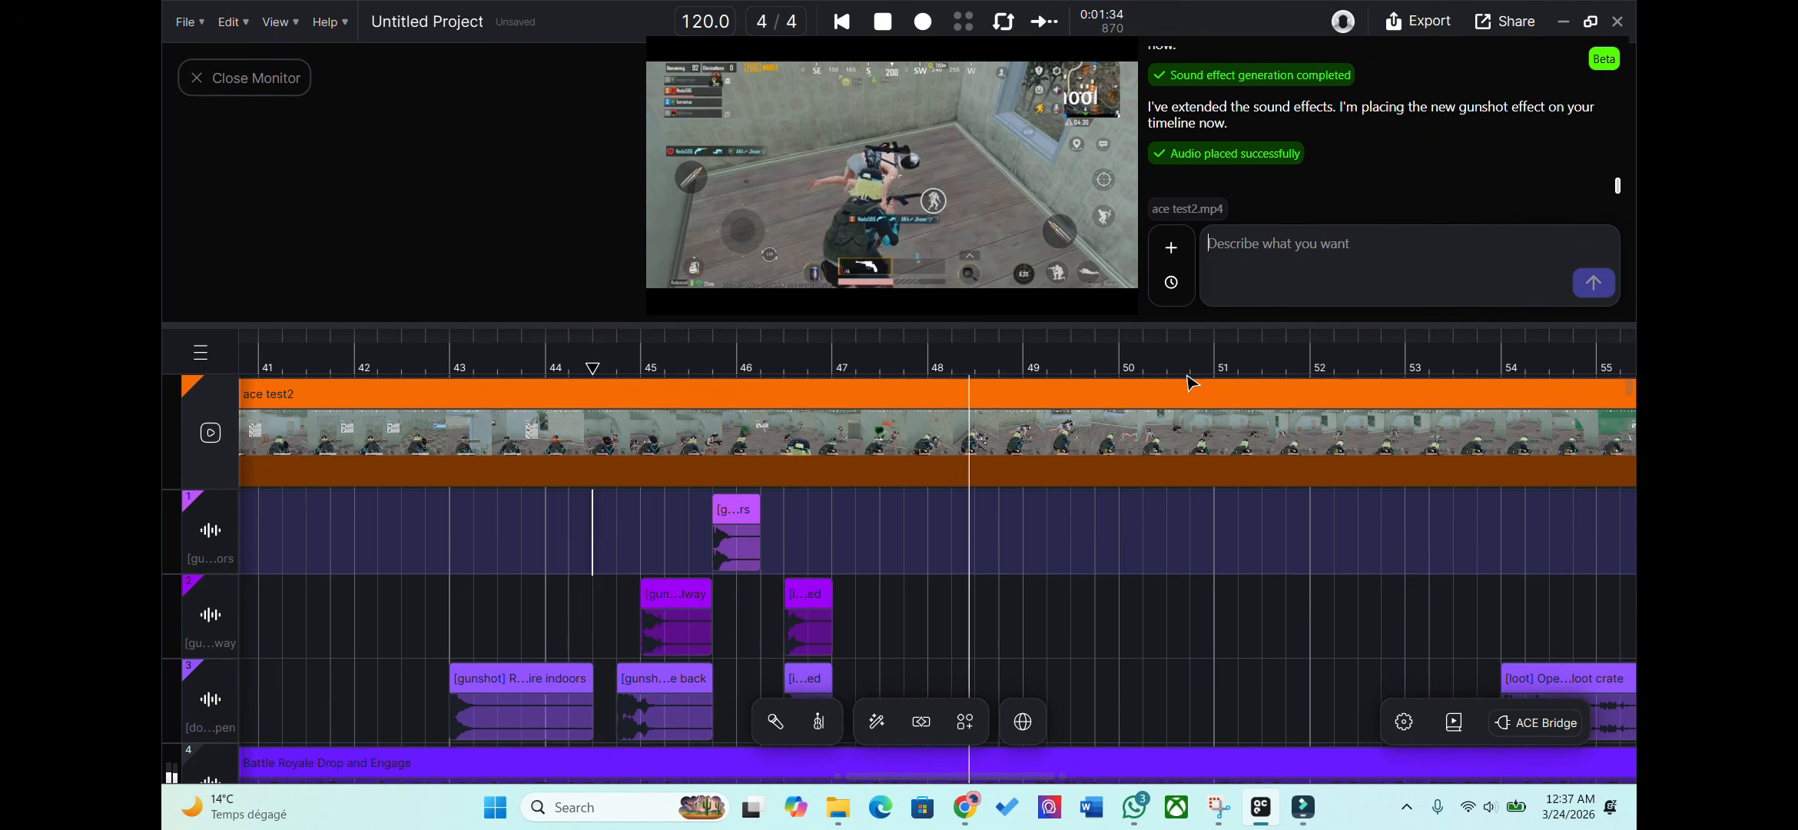
# Duplicate the gunshot clip and line three copies up back to back around bars 50–51.
pyautogui.click(1083, 369)
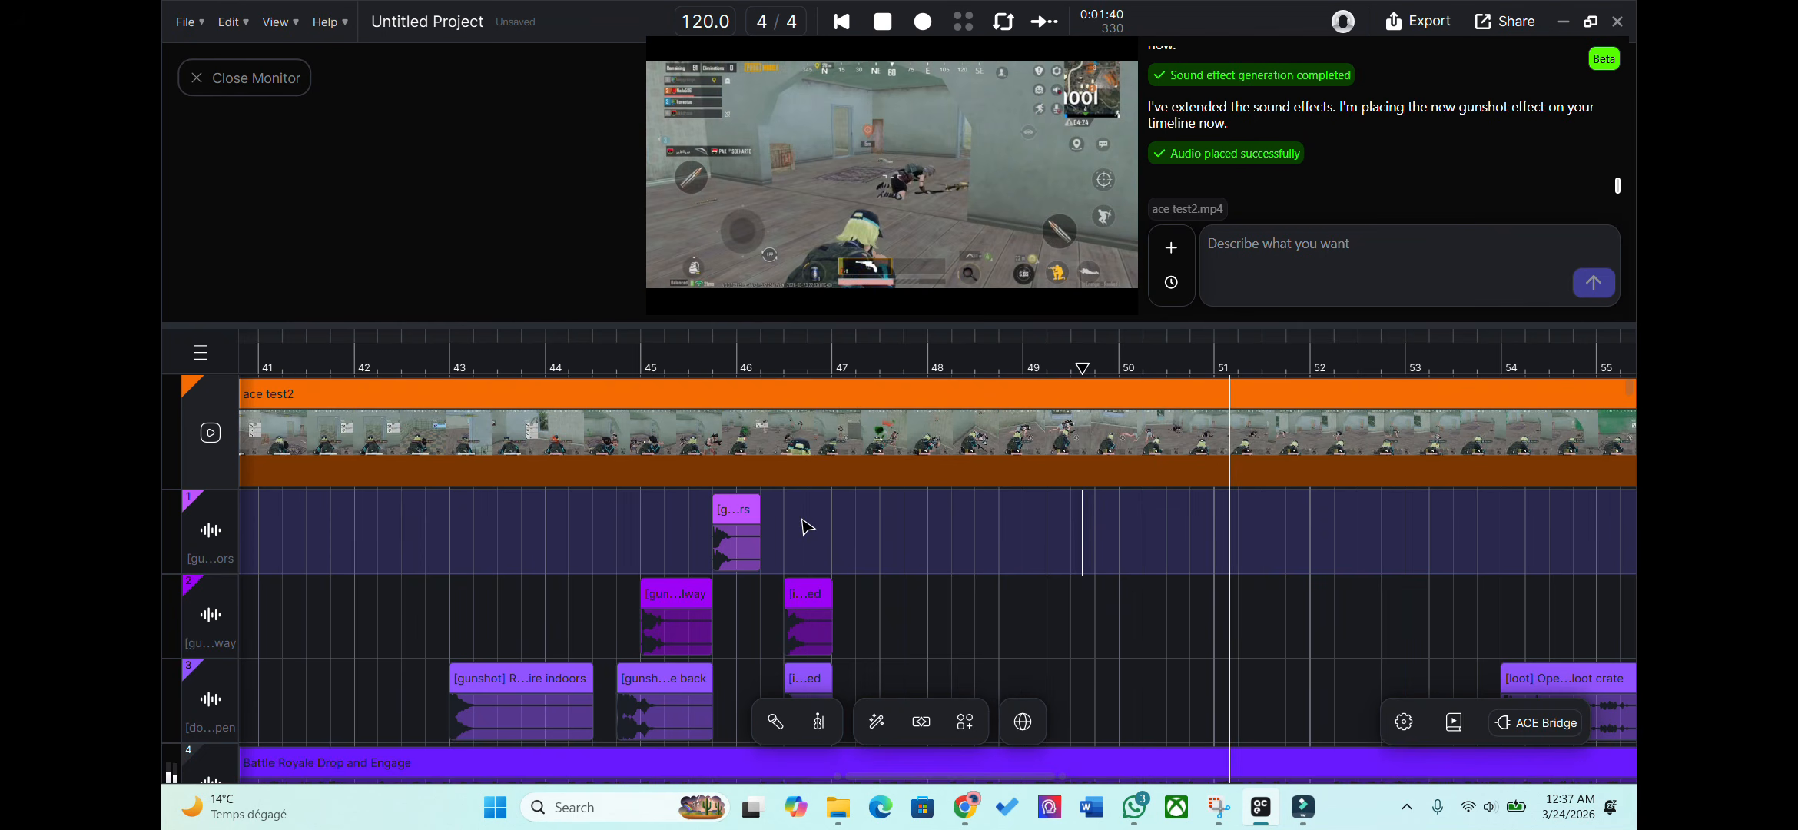
pyautogui.rightClick(741, 531)
pyautogui.click(825, 182)
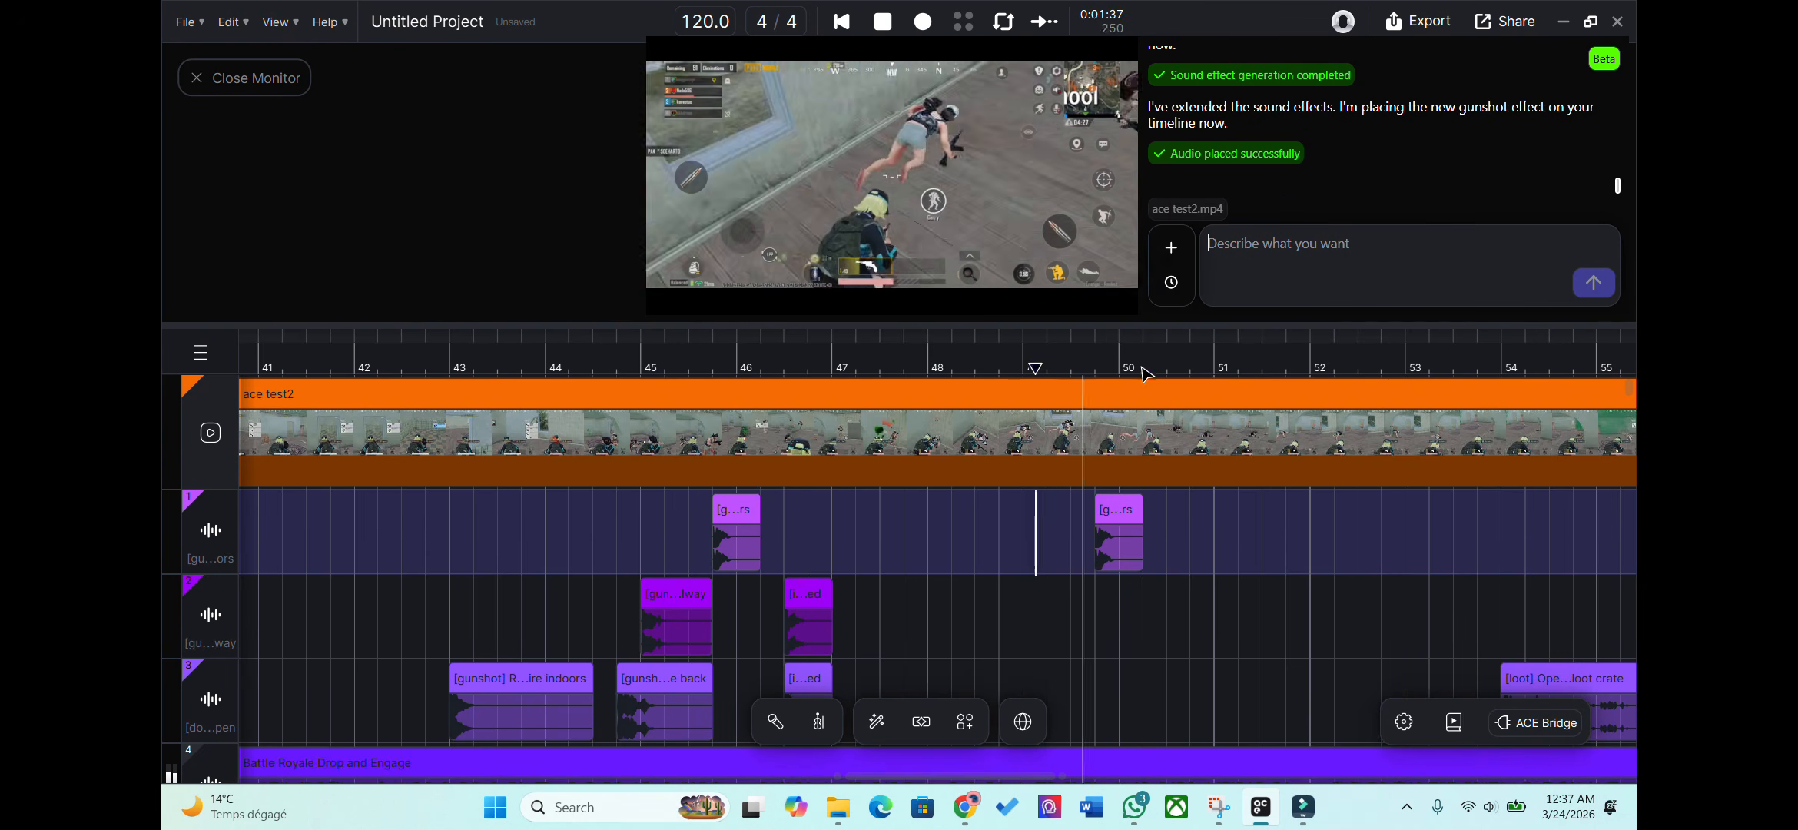
pyautogui.click(1160, 513)
pyautogui.moveTo(1160, 512); pyautogui.dragTo(1148, 513)
pyautogui.write('Add gunshot')
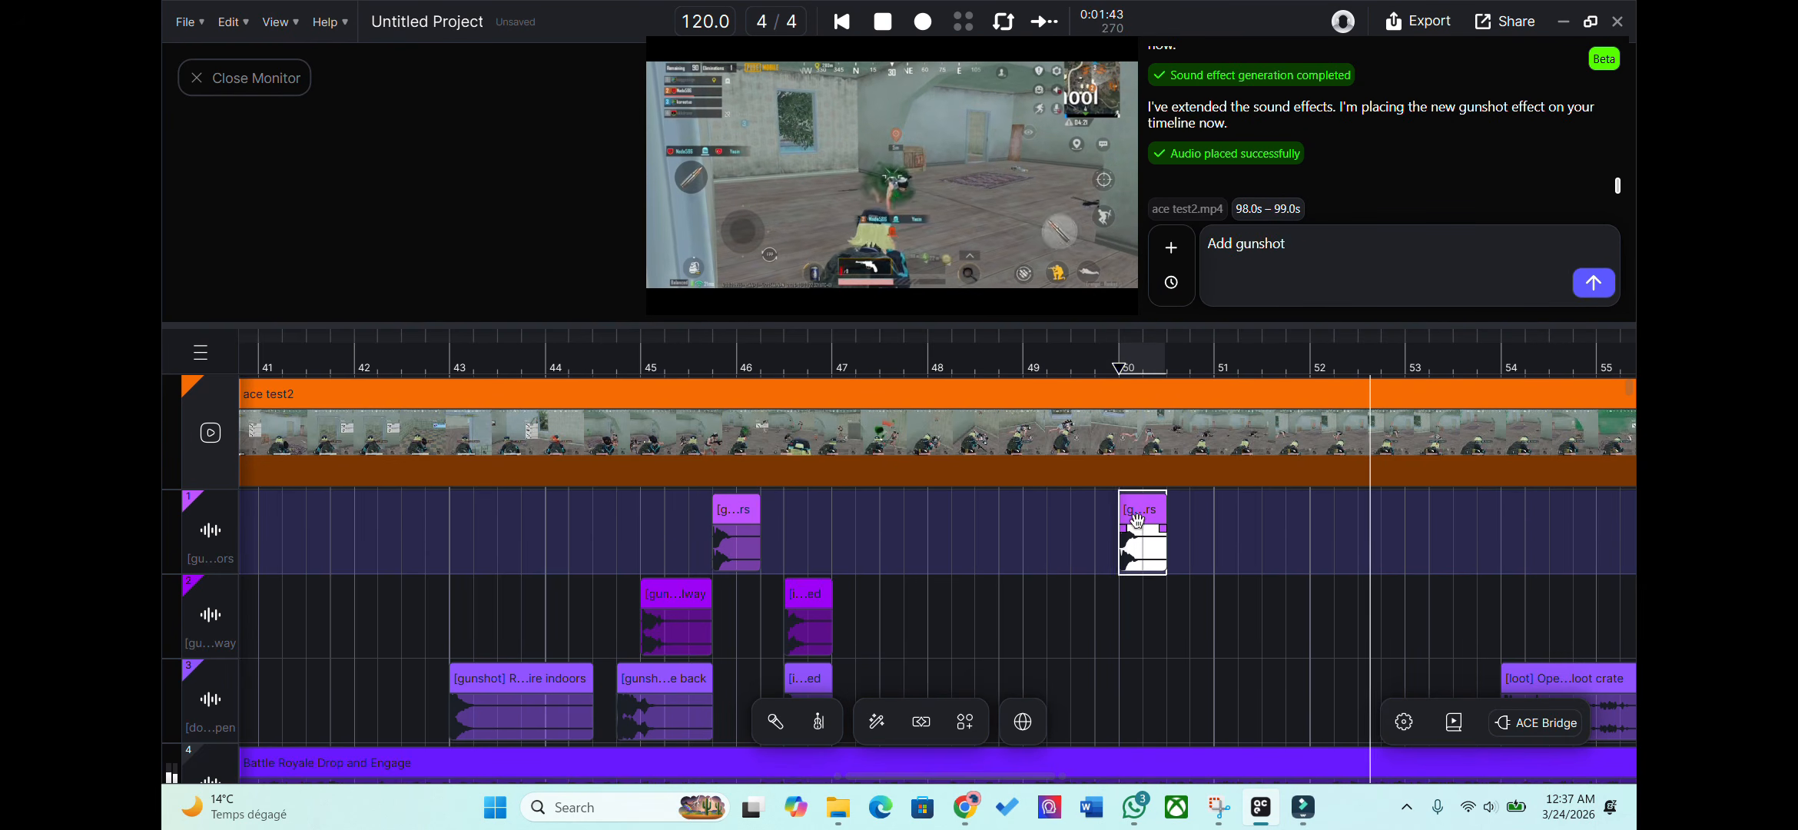
pyautogui.rightClick(739, 541)
pyautogui.click(807, 242)
pyautogui.moveTo(782, 511); pyautogui.dragTo(1189, 513)
pyautogui.click(1083, 366)
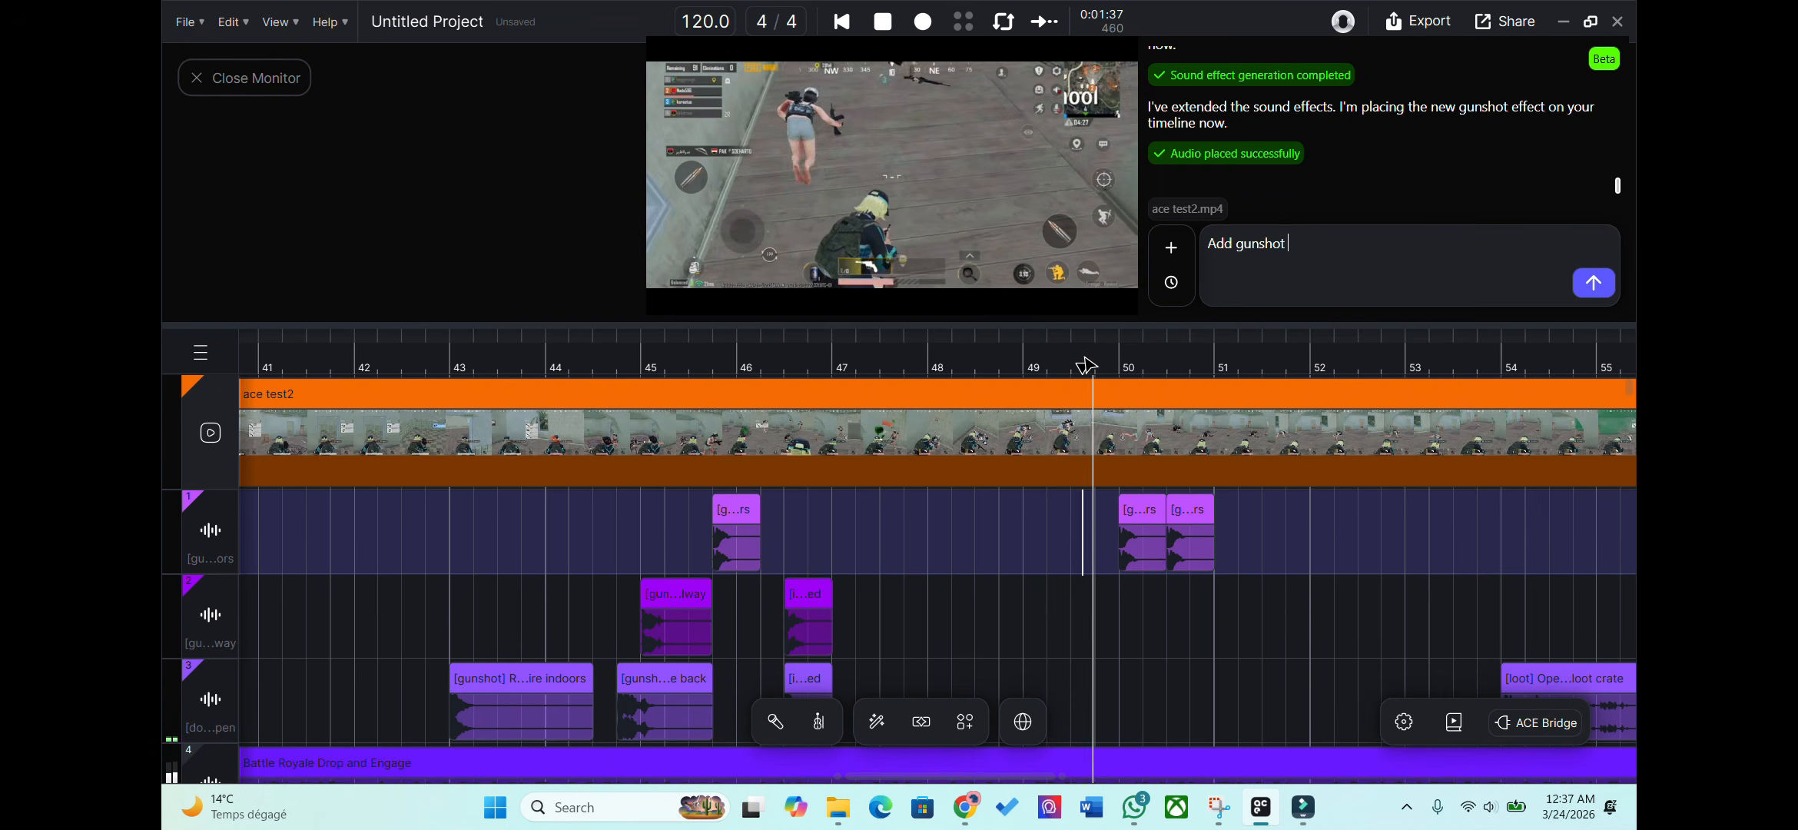
pyautogui.rightClick(1193, 538)
pyautogui.click(1261, 241)
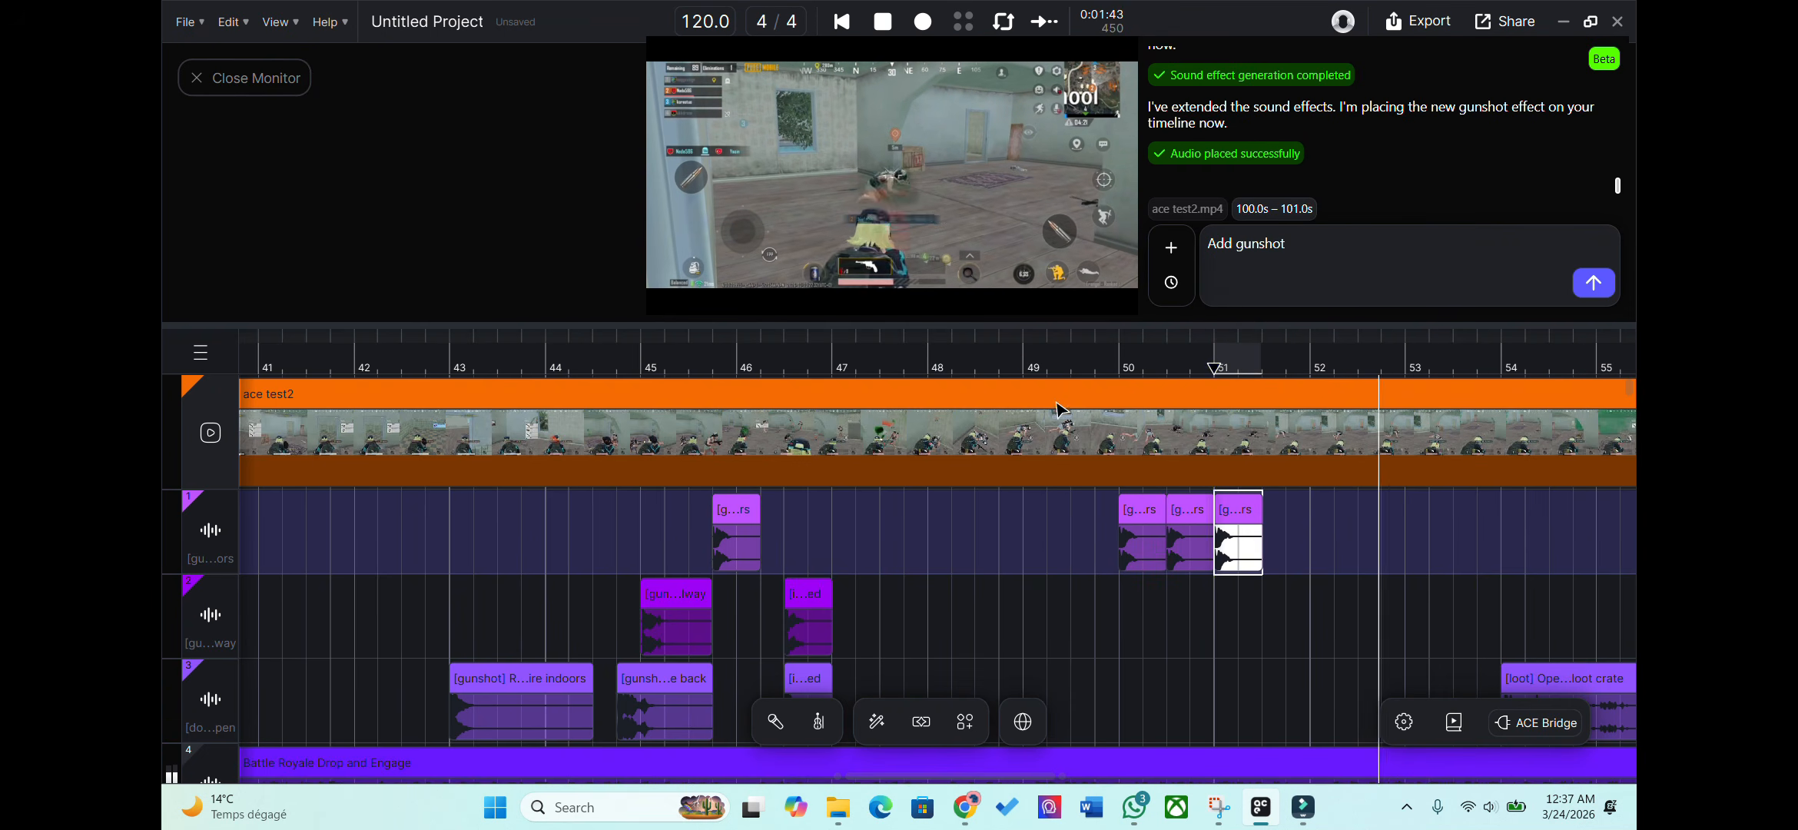
pyautogui.click(1094, 367)
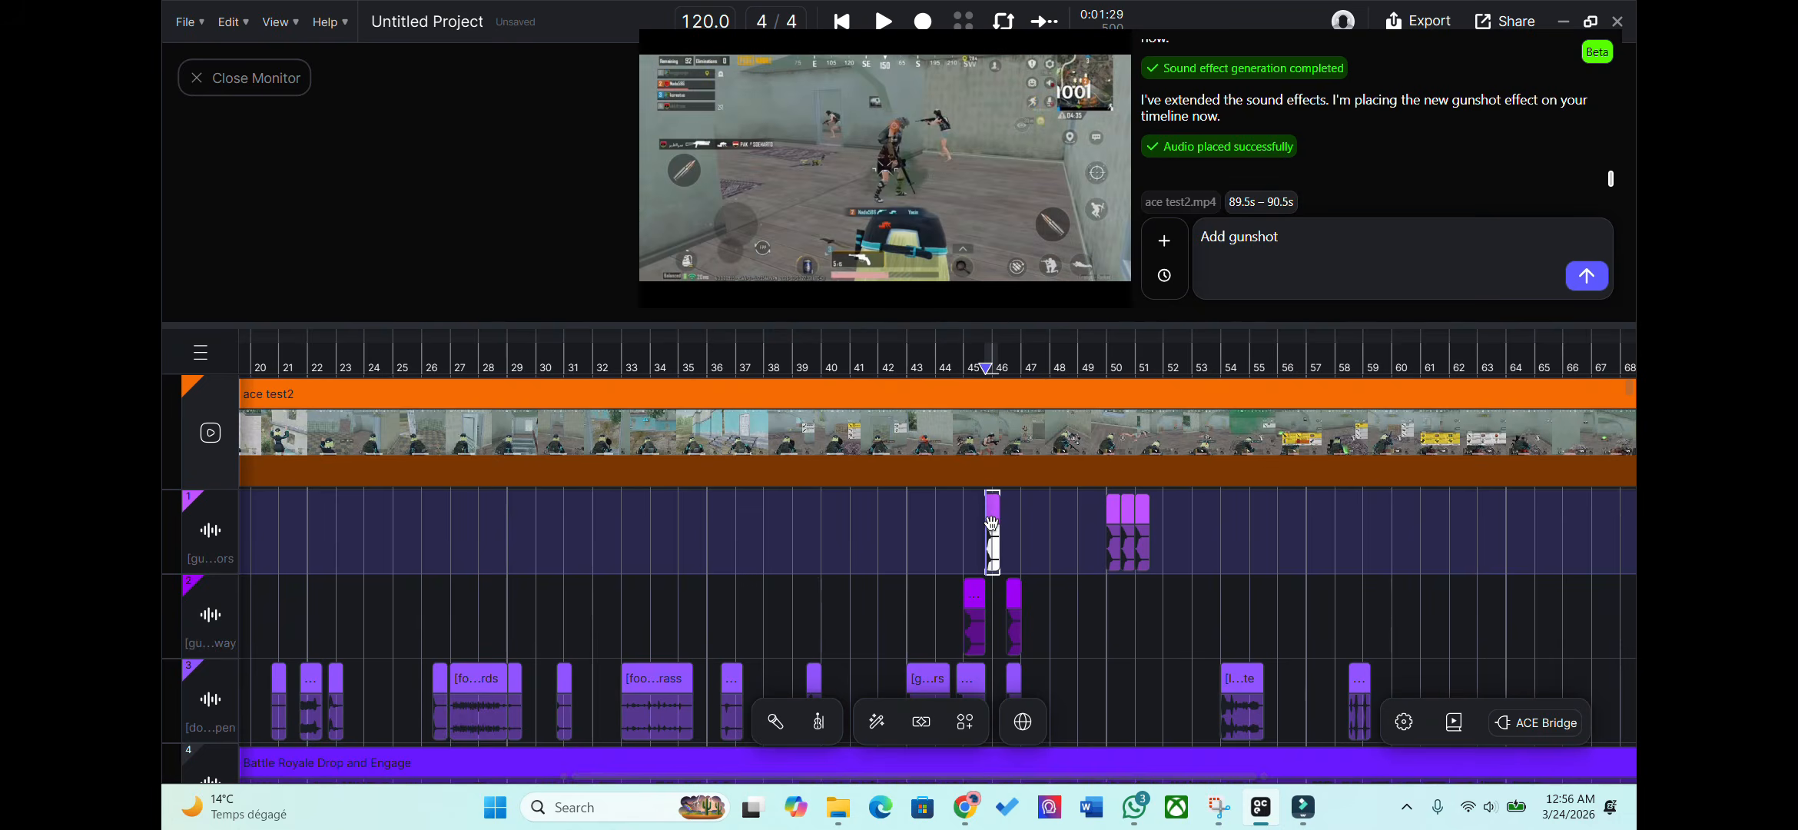
# Lower the first gunshot clip's gain to -4.9 and return playback to its start.
pyautogui.doubleClick(991, 523)
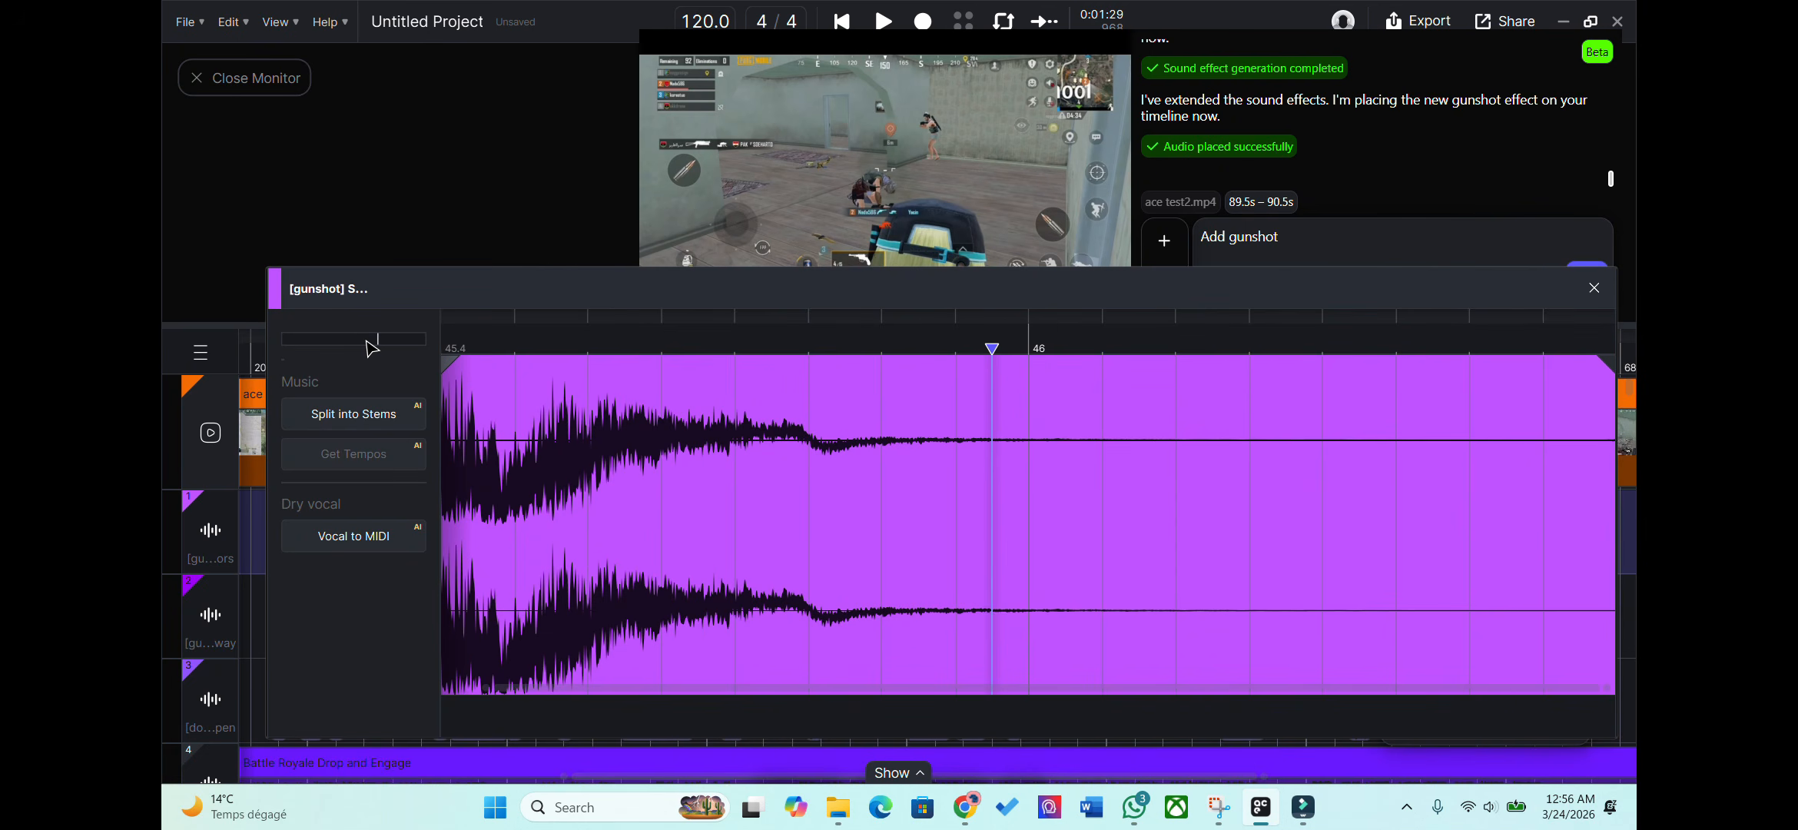
pyautogui.moveTo(372, 350)
pyautogui.mouseDown()
pyautogui.moveTo(393, 315)
pyautogui.moveTo(375, 351)
pyautogui.mouseUp()
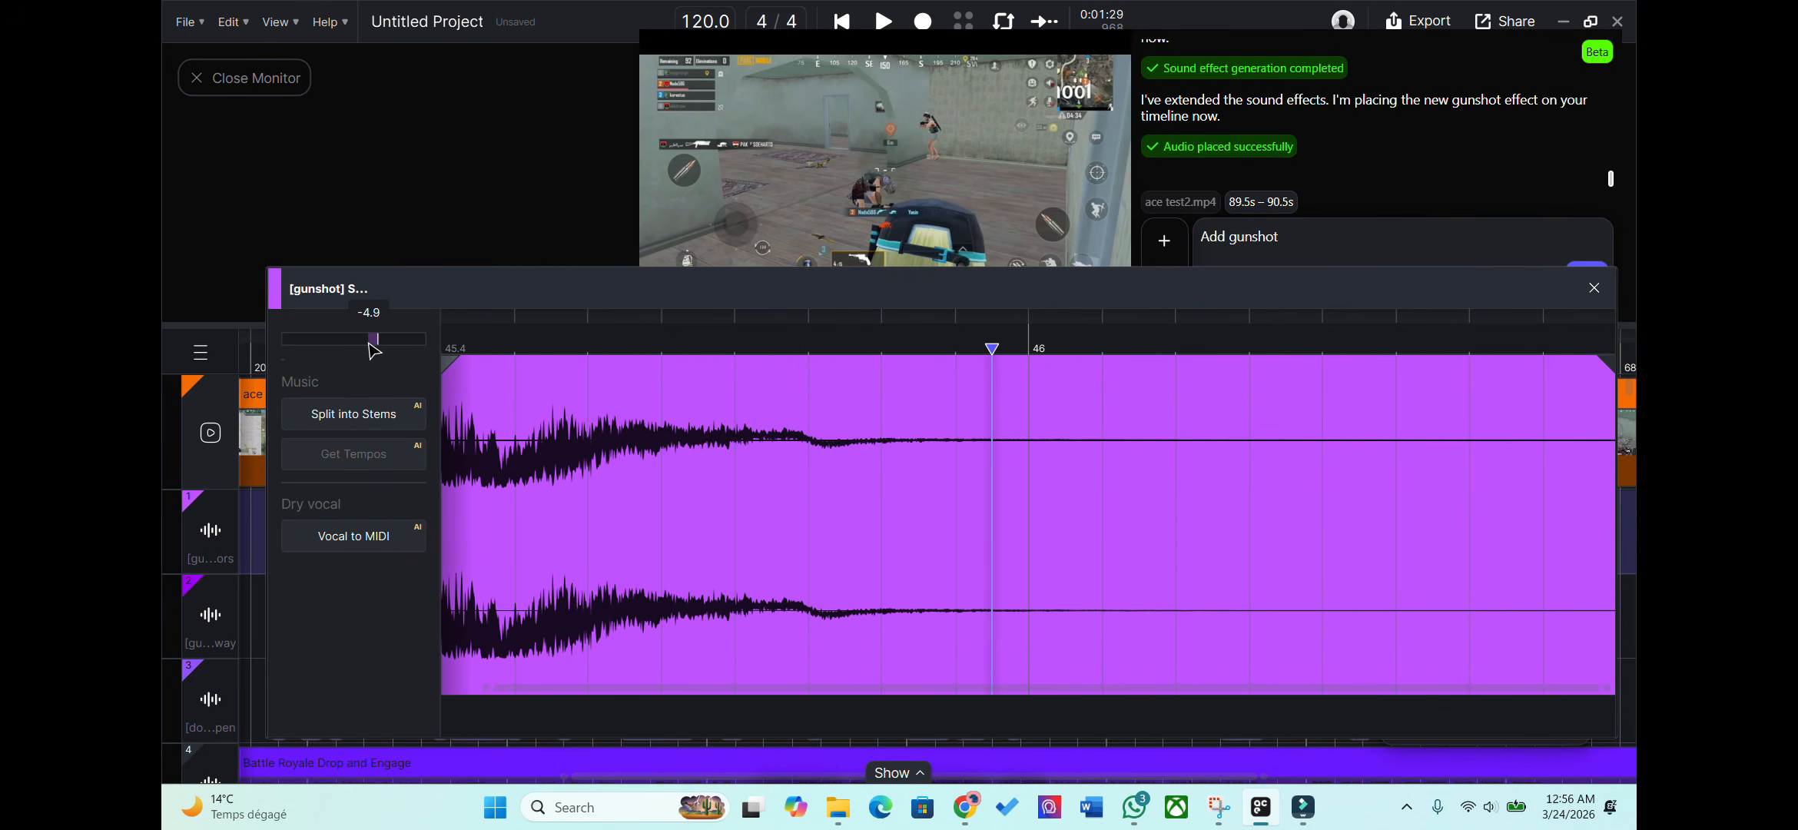
pyautogui.press('Escape')
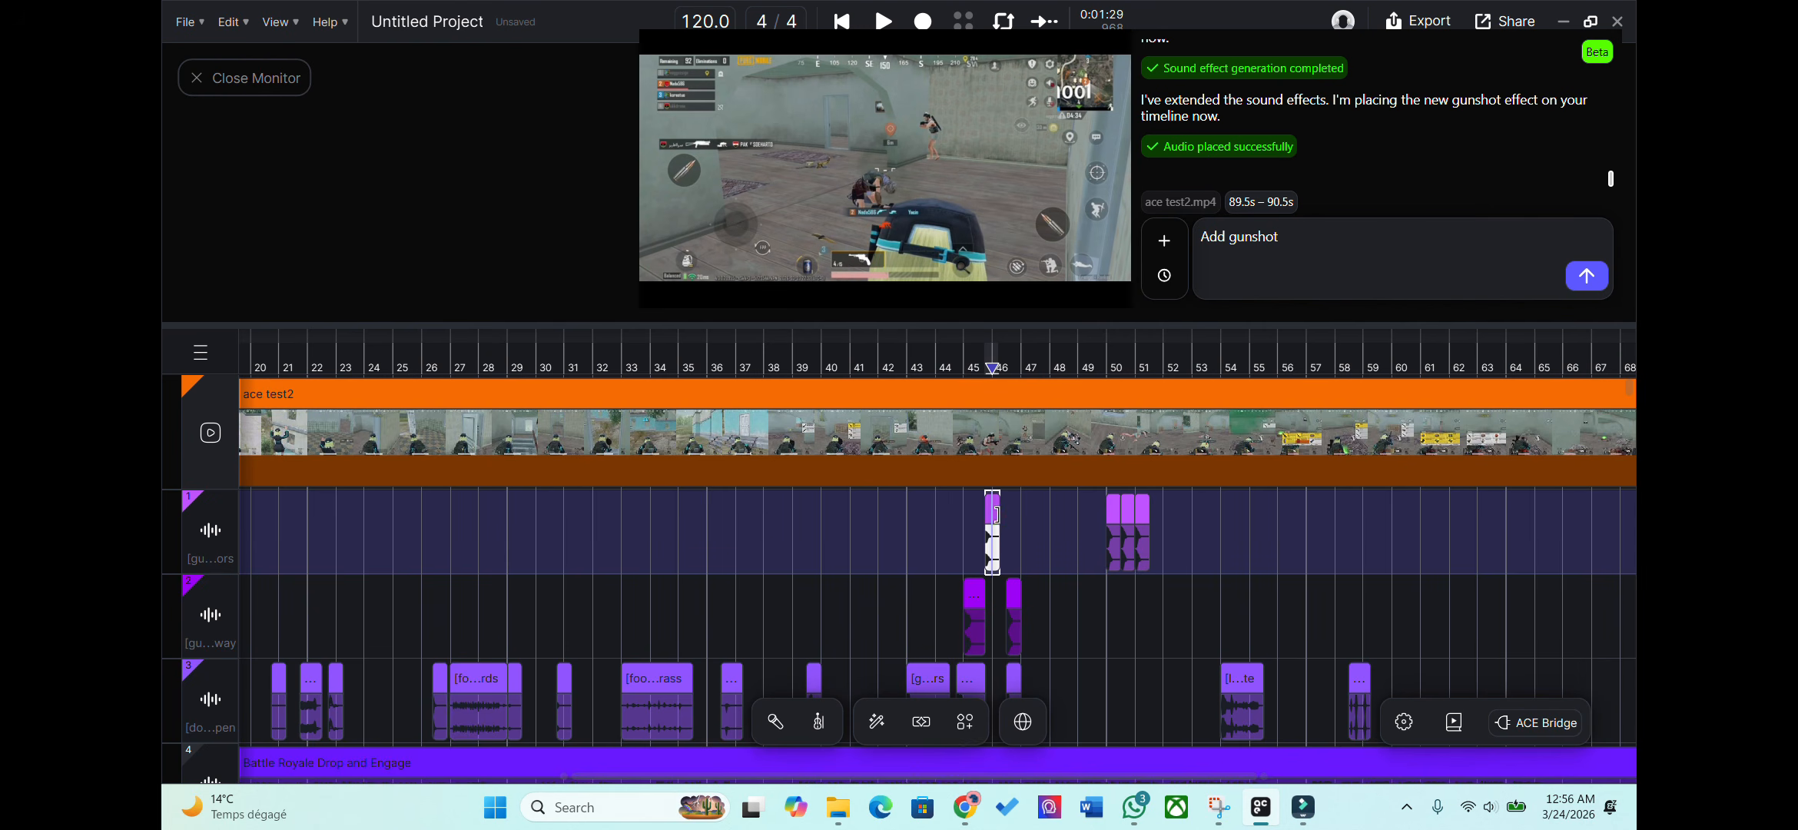
pyautogui.press('space')
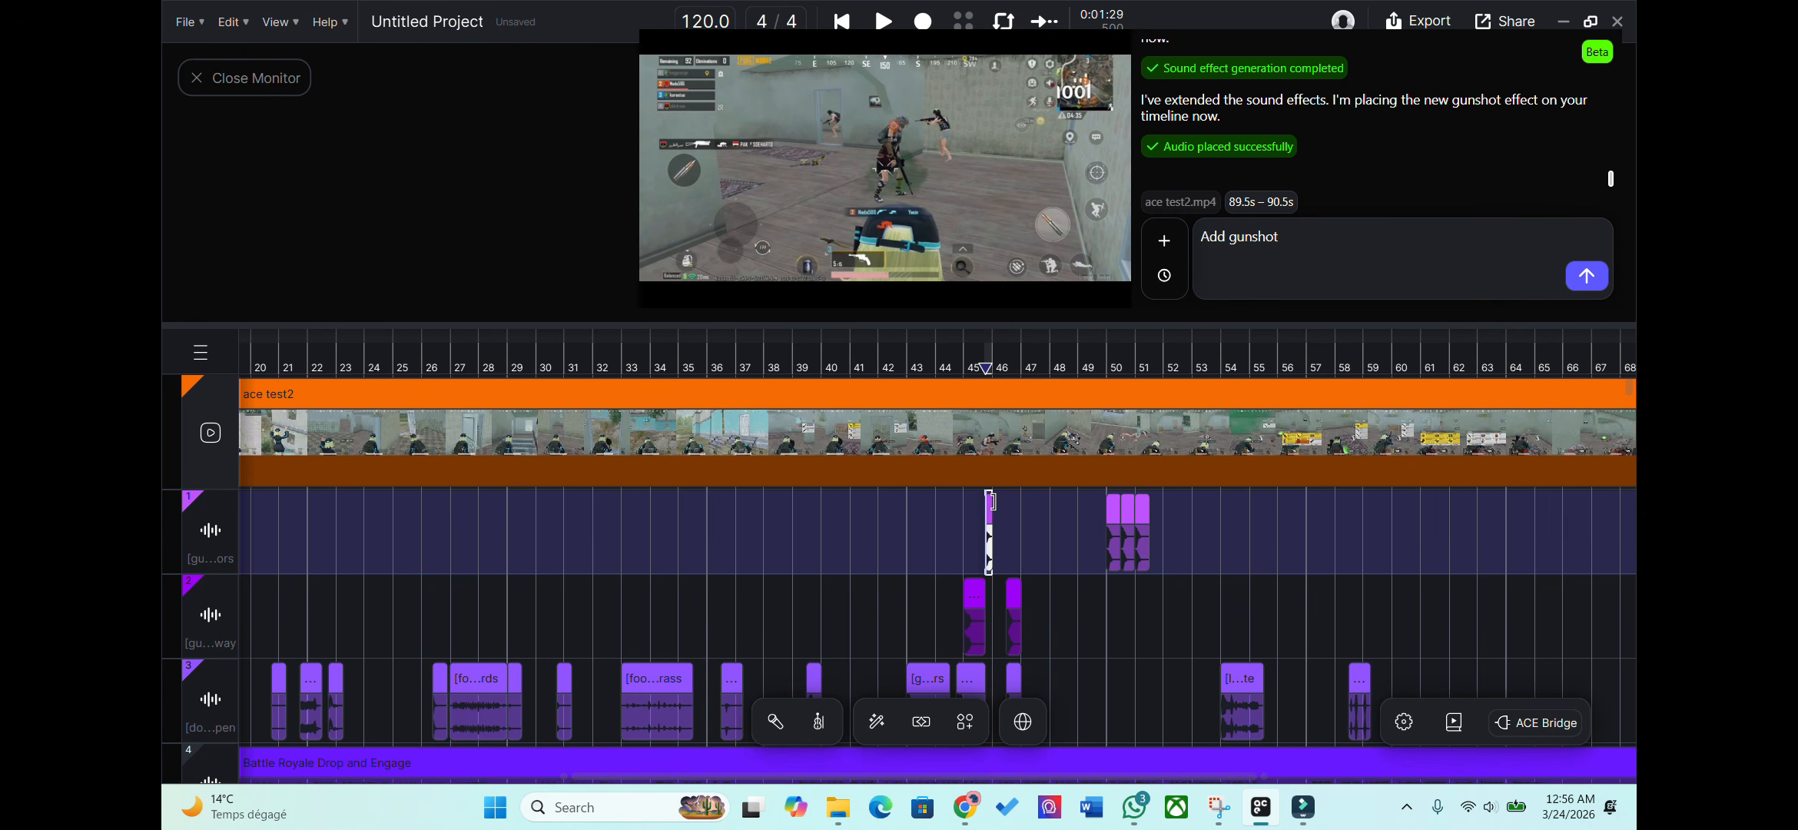
# Turn down the volume fader of the top gunshot track.
pyautogui.press('m')
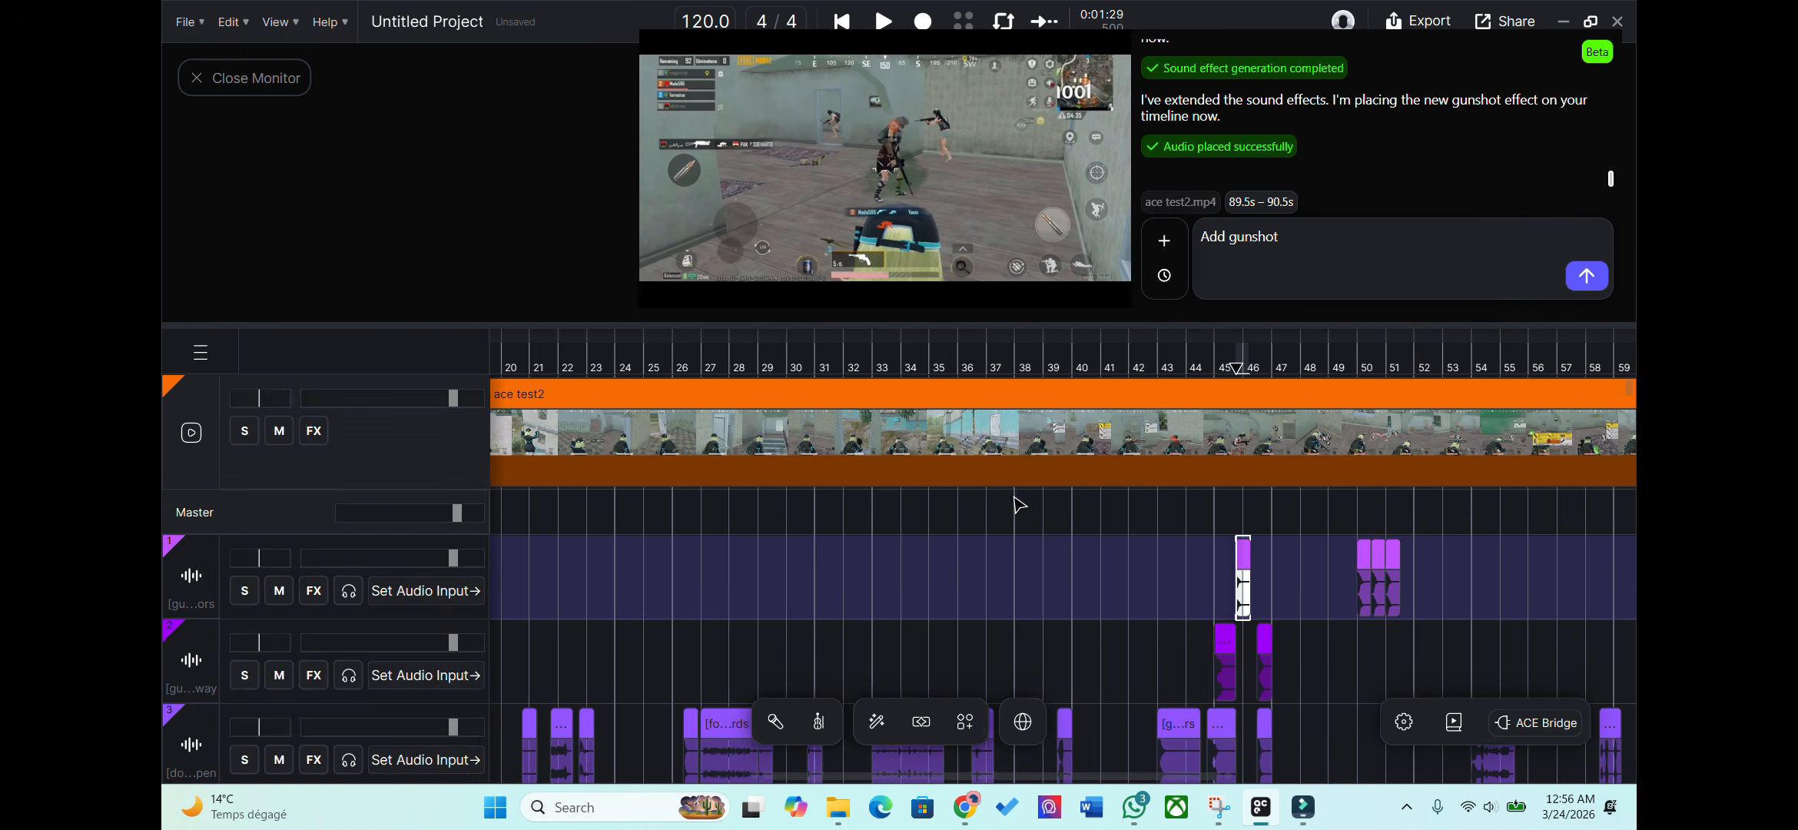
pyautogui.scroll(-1, 323, 586)
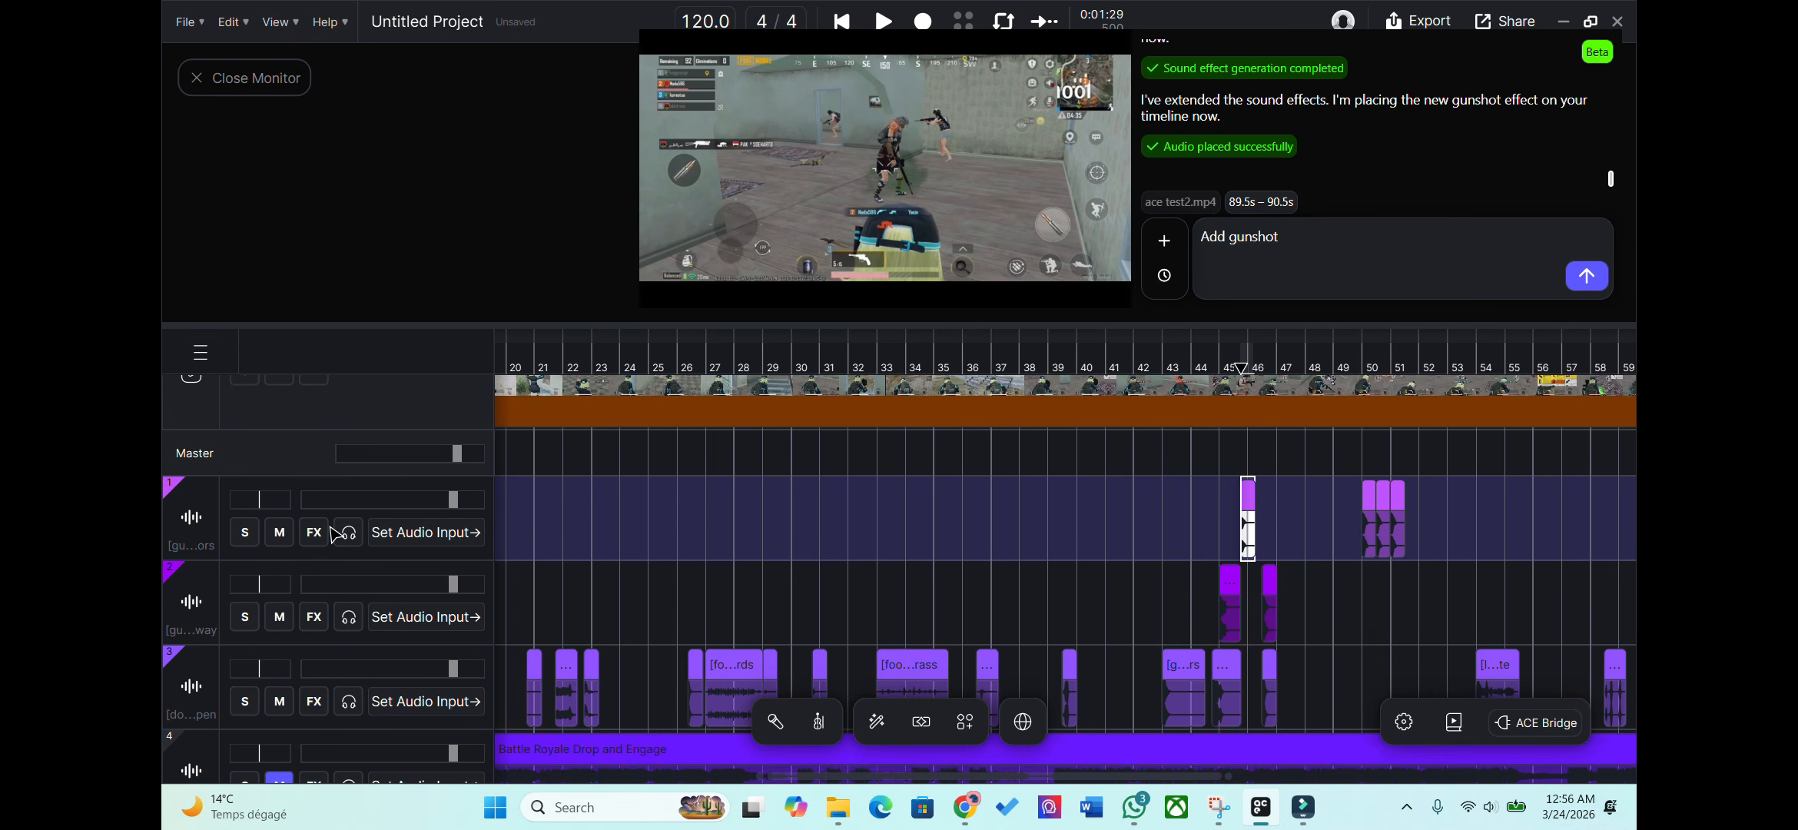
pyautogui.moveTo(453, 504); pyautogui.dragTo(435, 506)
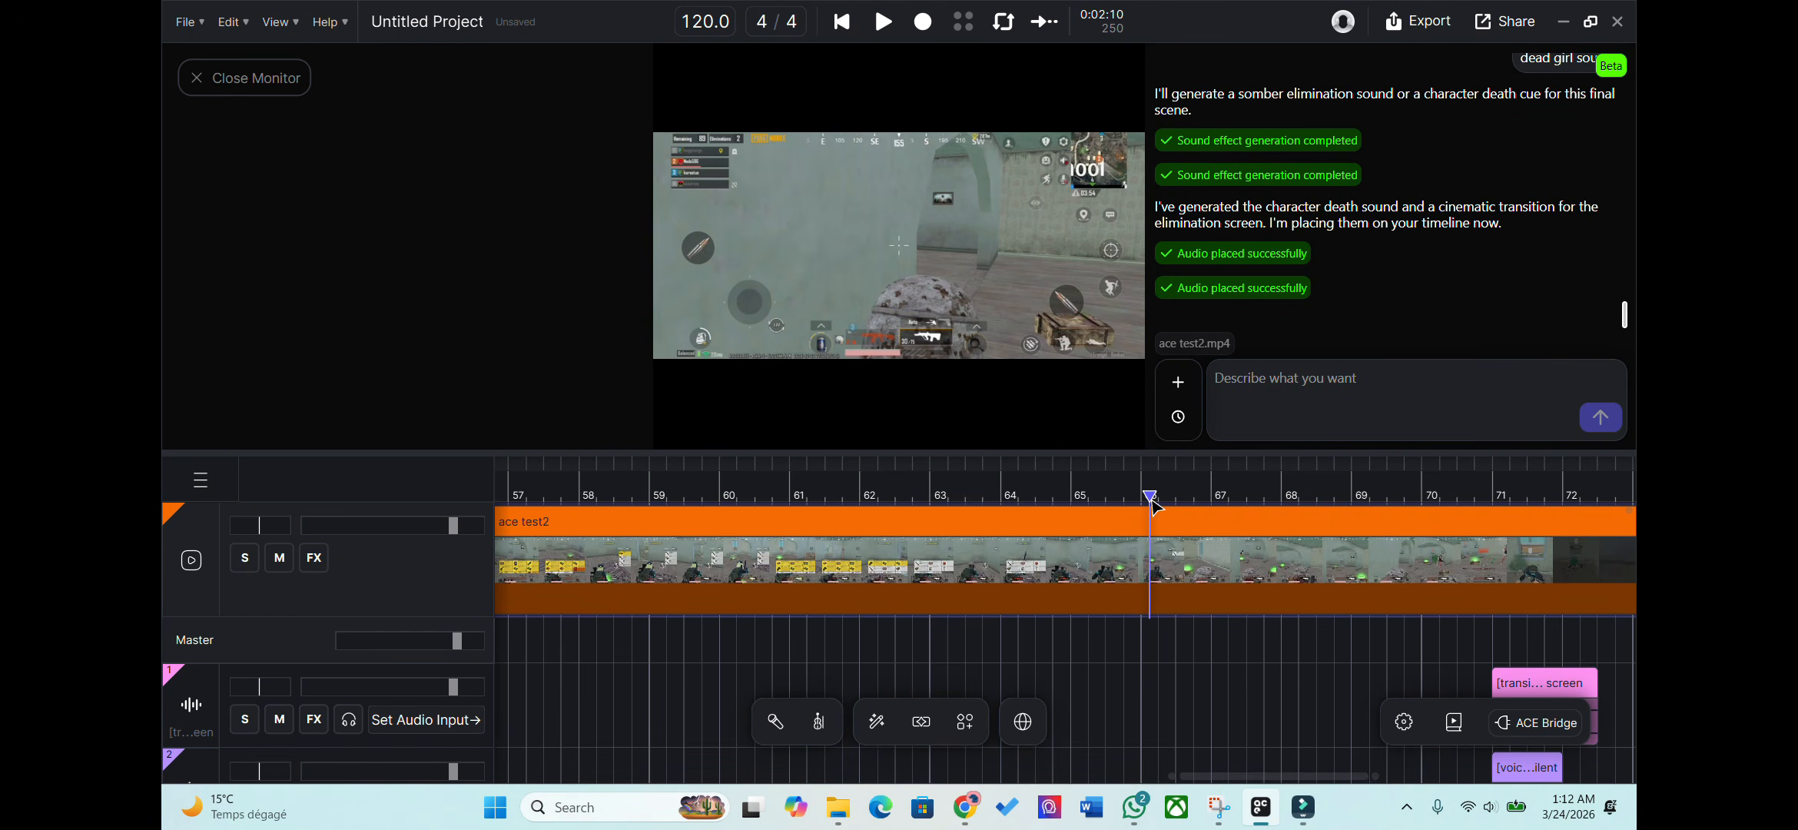
# Move playback to bar 66.6 and scroll down to review the death-sound and transition clips near bar 71.
pyautogui.click(1193, 554)
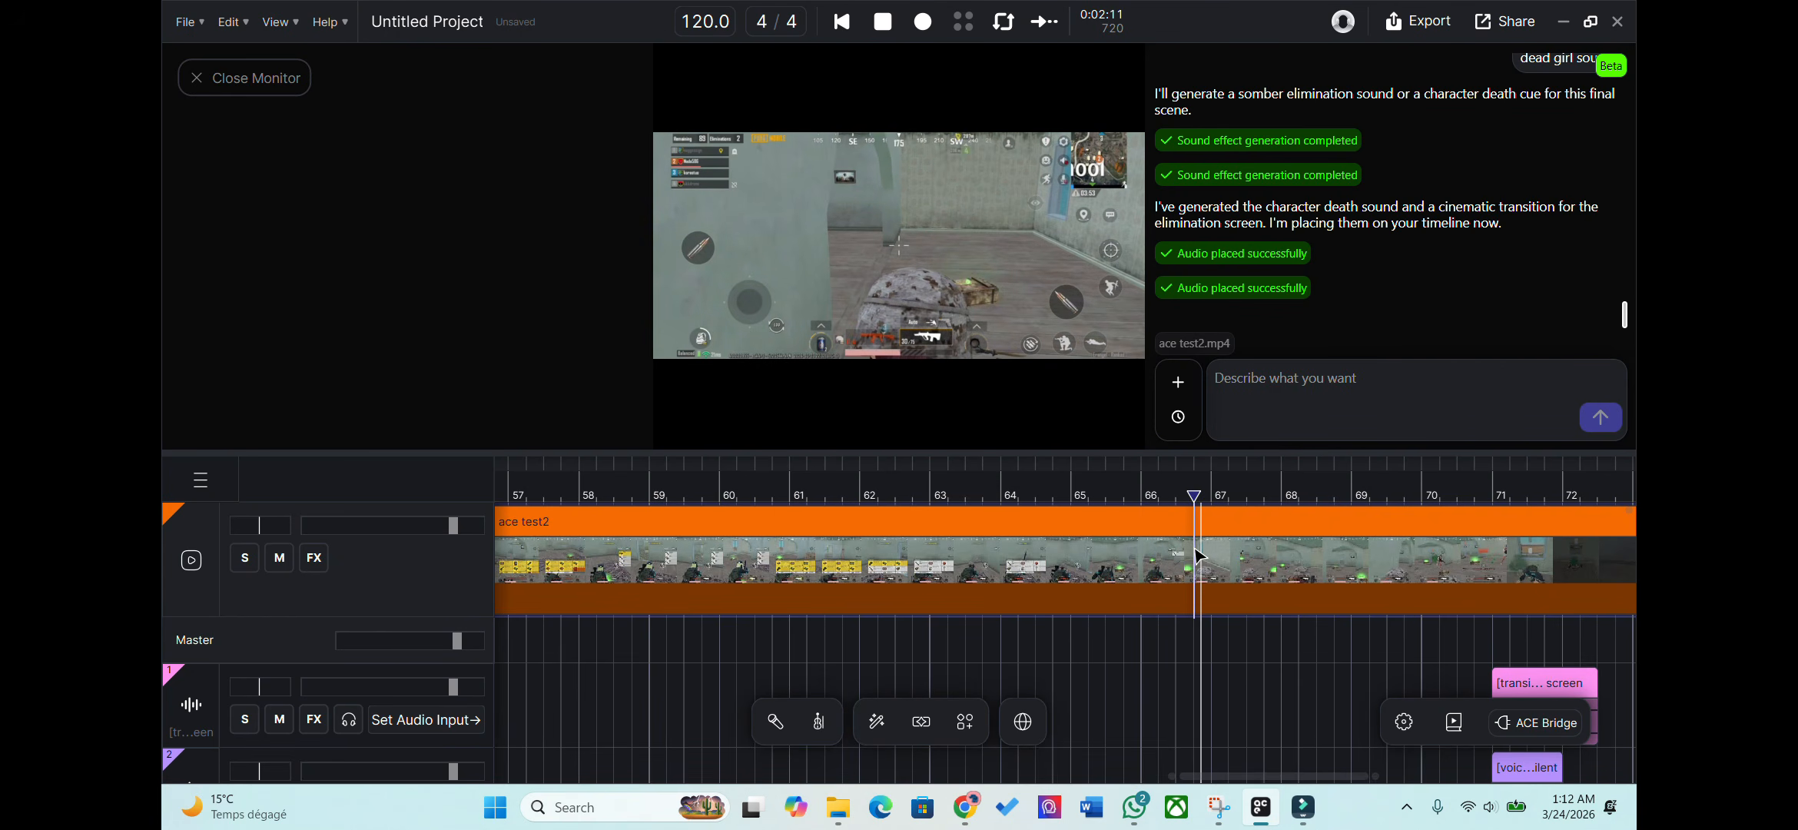
pyautogui.scroll(-1, 1195, 553)
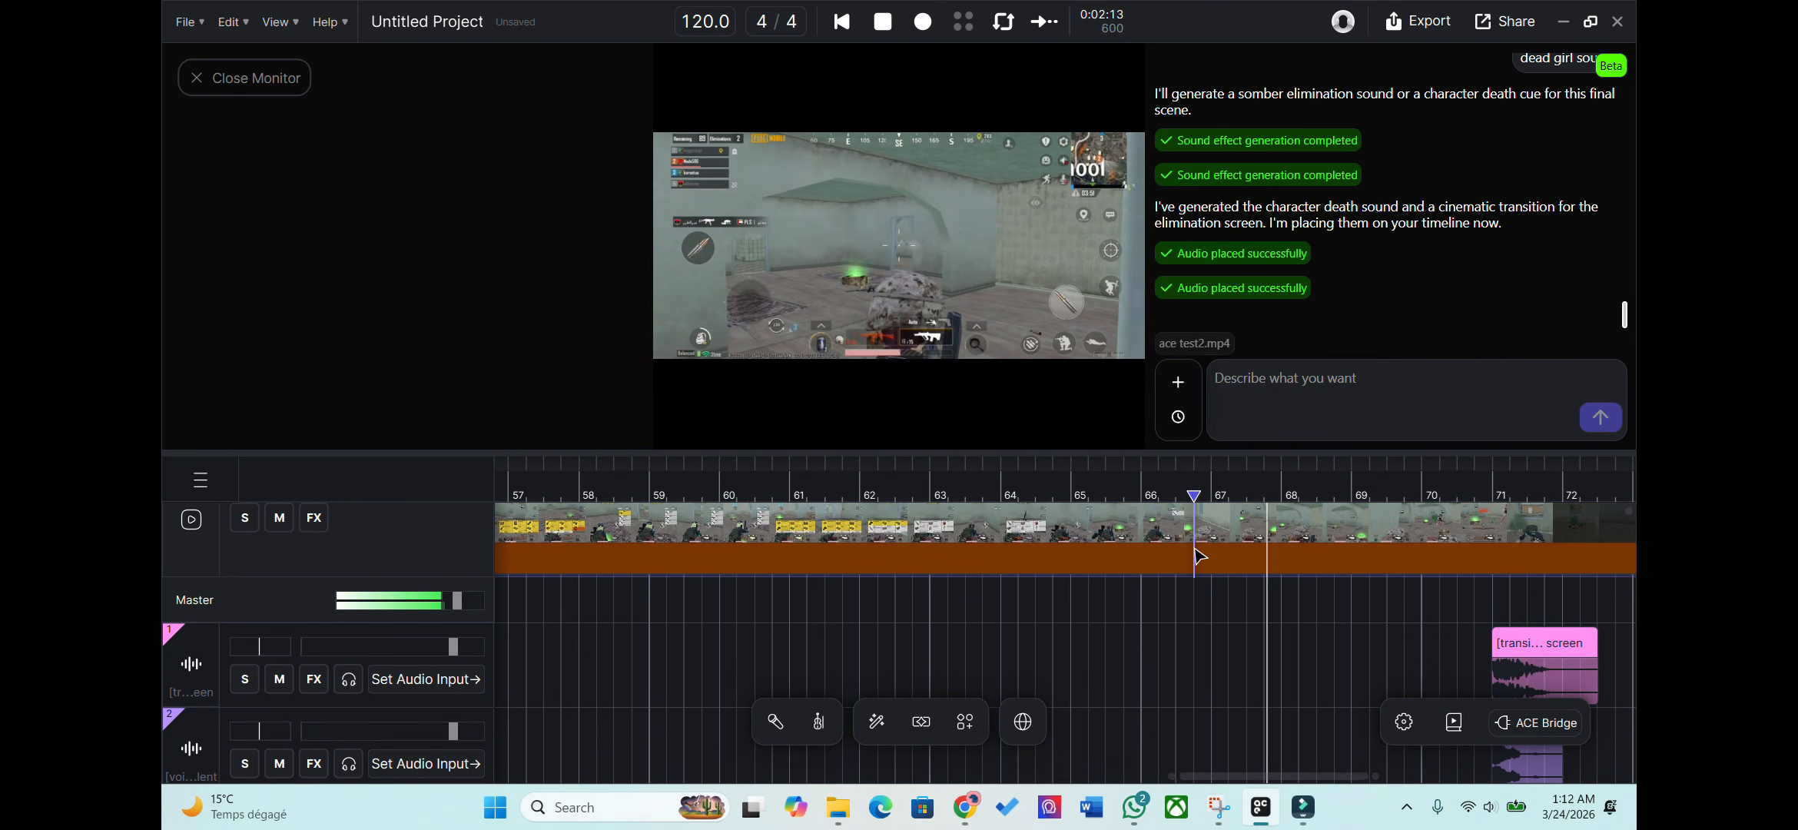
pyautogui.scroll(-1, 1199, 555)
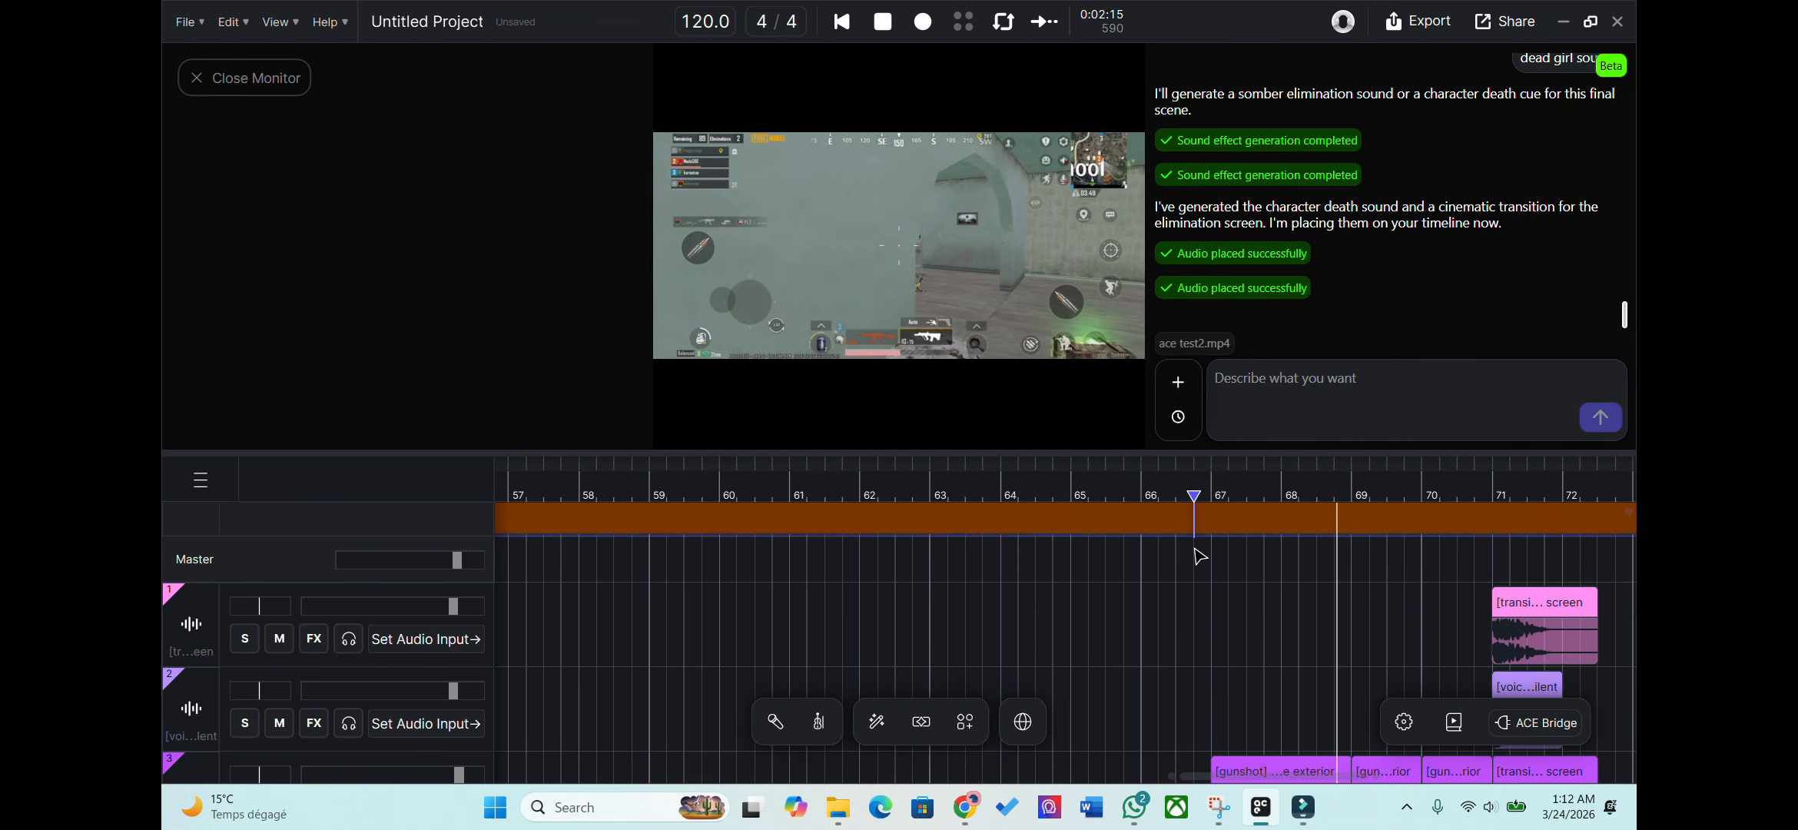